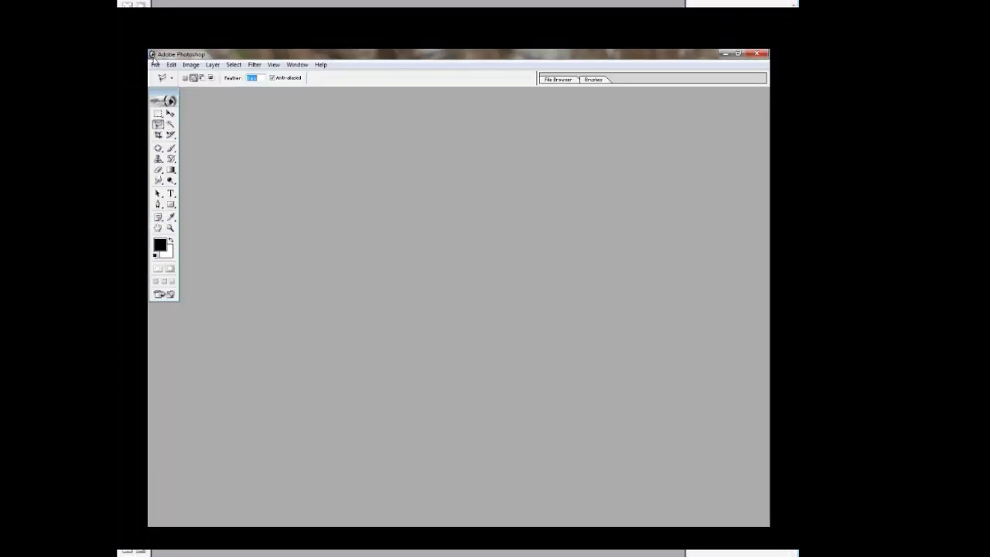
- Open the portrait JPEG of the man holding a phone from the Desktop folder
click(155, 64)
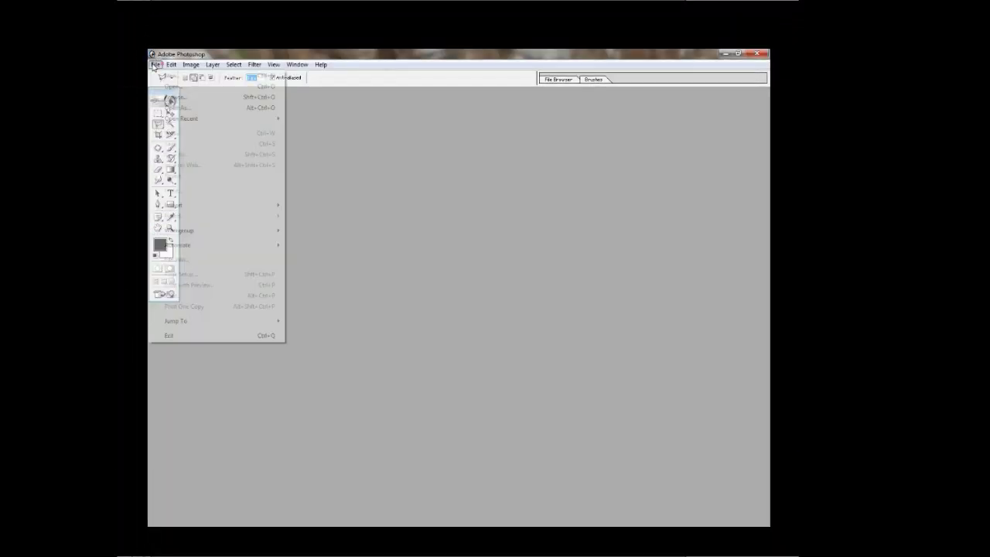
click(174, 85)
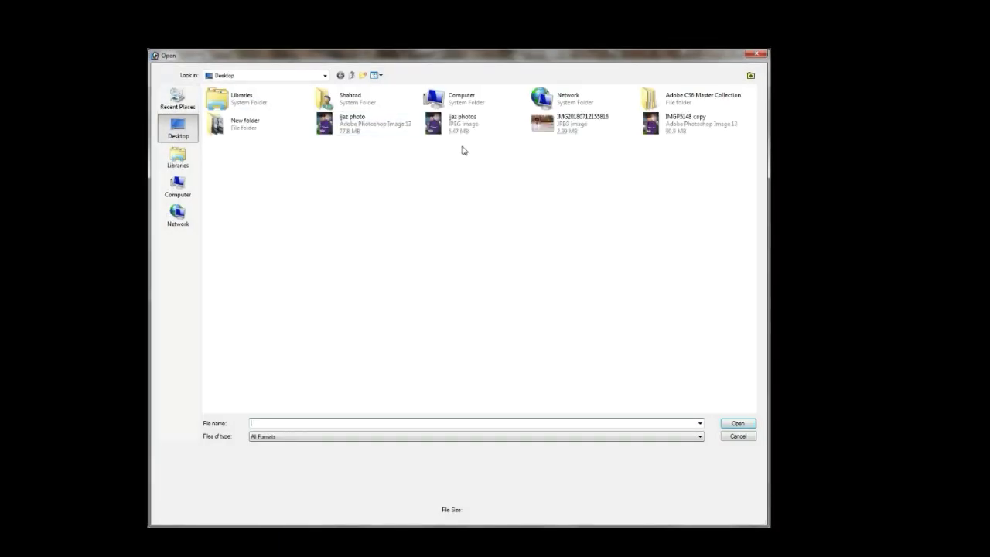
double_click(463, 126)
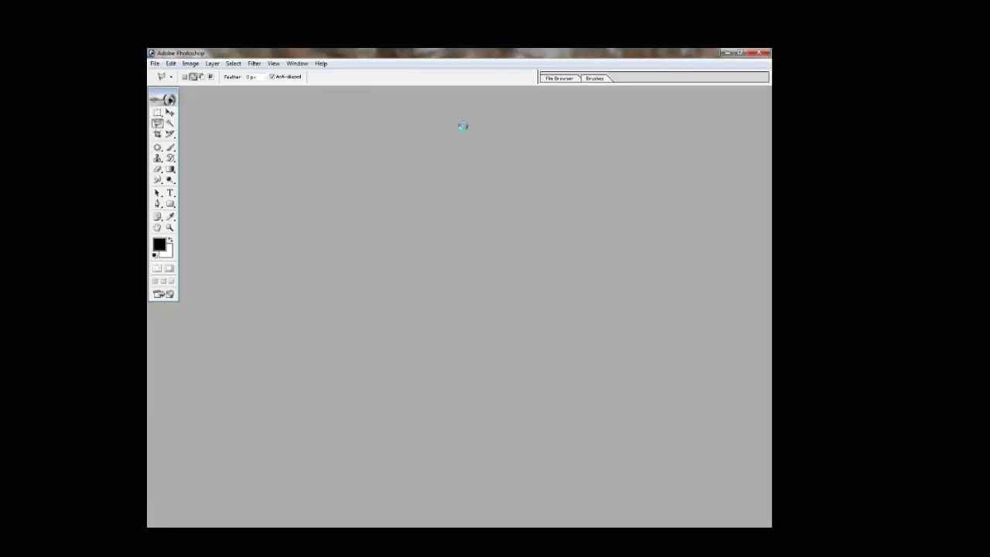
click(416, 99)
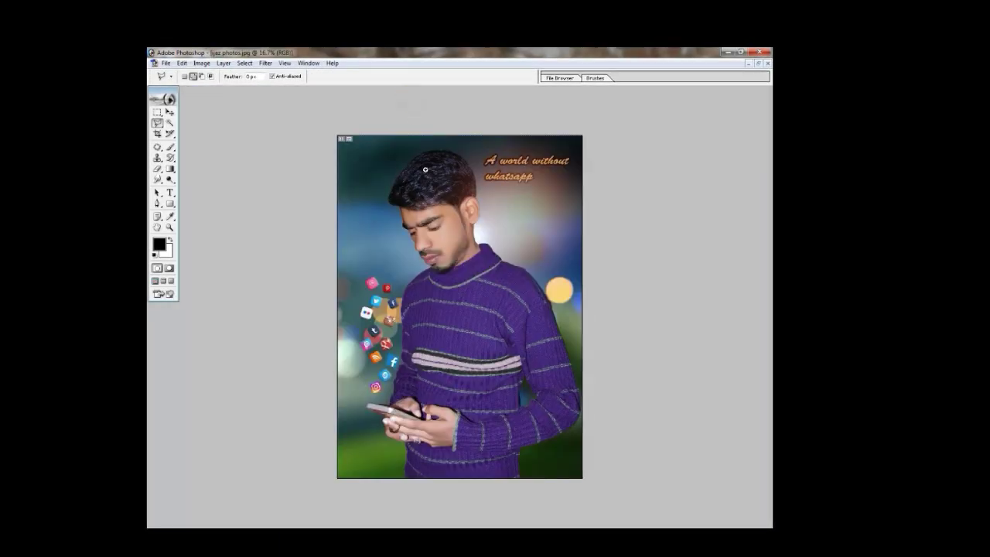
- Start a Polygonal Lasso selection of the background along the man's face, from the eye past the nose and lips to the chin
drag(363, 235, 469, 352)
mouse_move(431, 309)
mouse_down()
mouse_move(431, 345)
mouse_move(409, 389)
mouse_move(427, 410)
mouse_up()
key(ctrl+minus)
key(ctrl+minus)
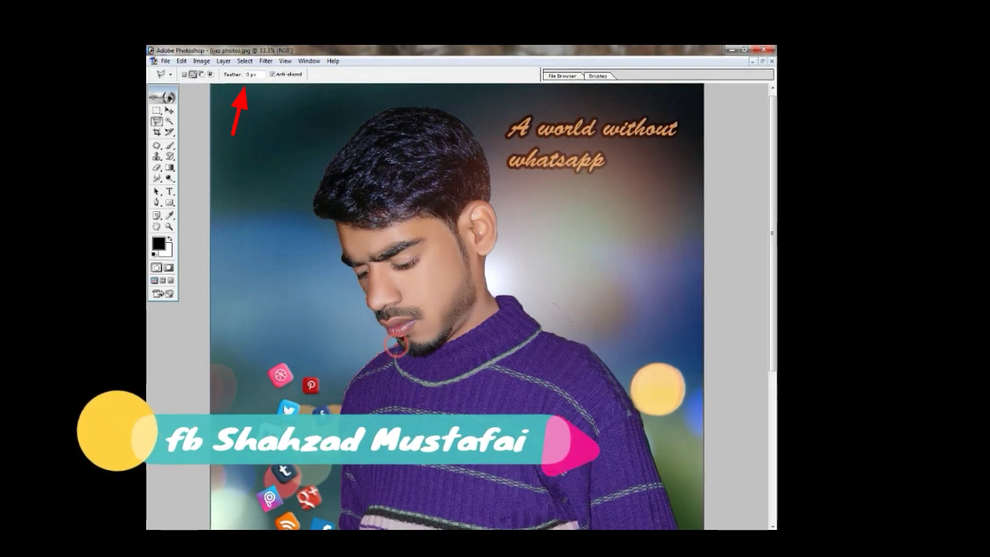
key(ctrl+plus)
key(ctrl+plus)
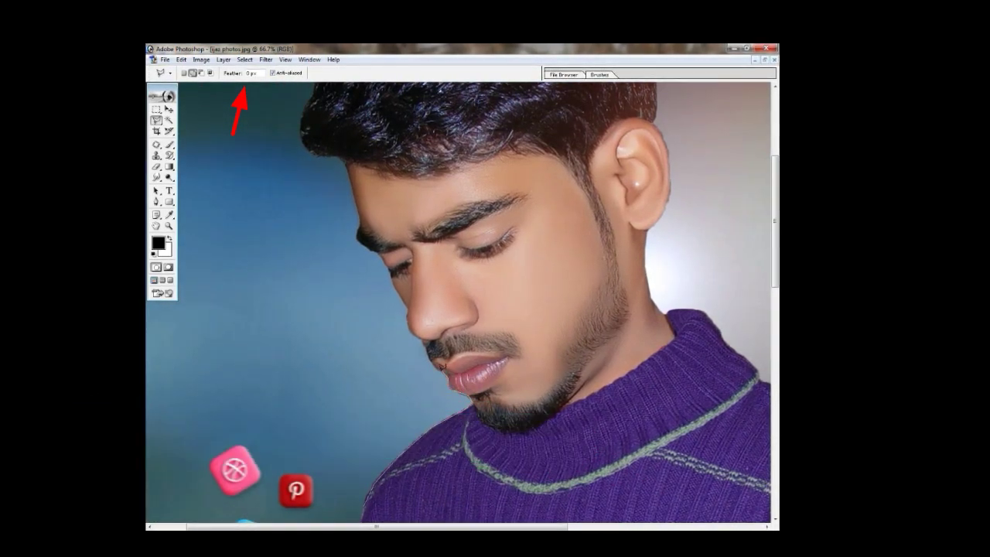
click(408, 316)
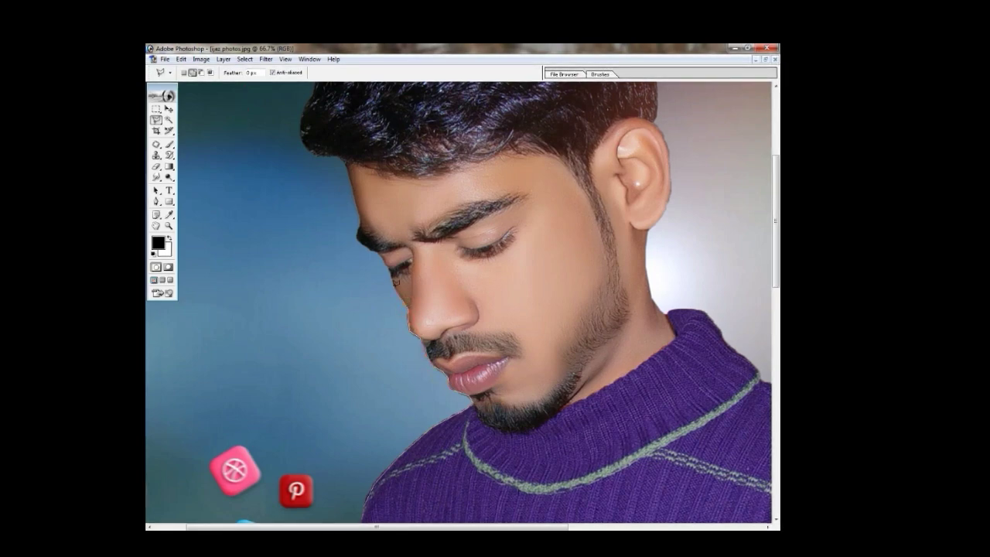
click(395, 284)
double_click(385, 267)
drag(380, 252, 395, 325)
mouse_move(446, 404)
mouse_down()
mouse_move(444, 275)
mouse_move(462, 378)
mouse_up()
- Add the background beside the eyebrow, forehead and front tip of the hair to the lasso selection
click(200, 360)
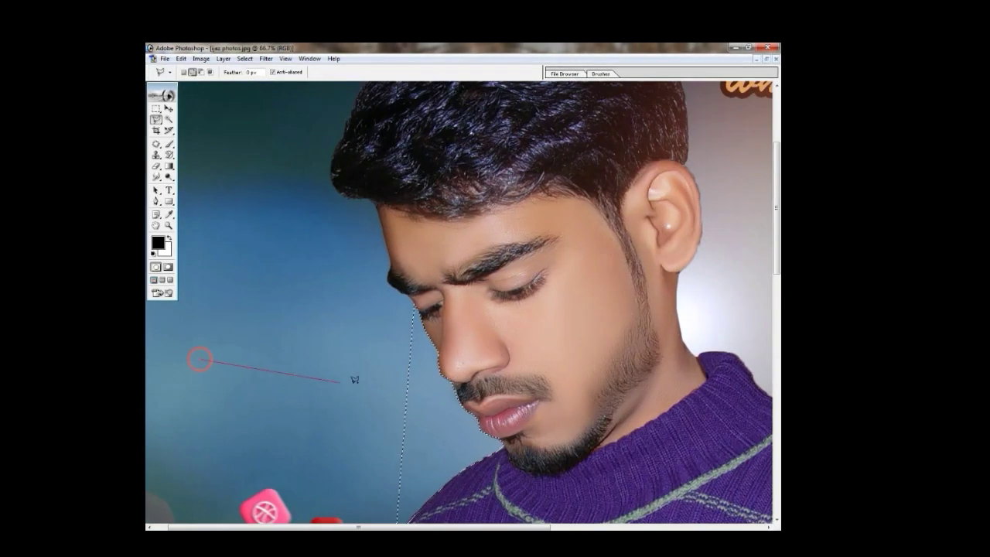
click(384, 388)
click(412, 370)
click(414, 313)
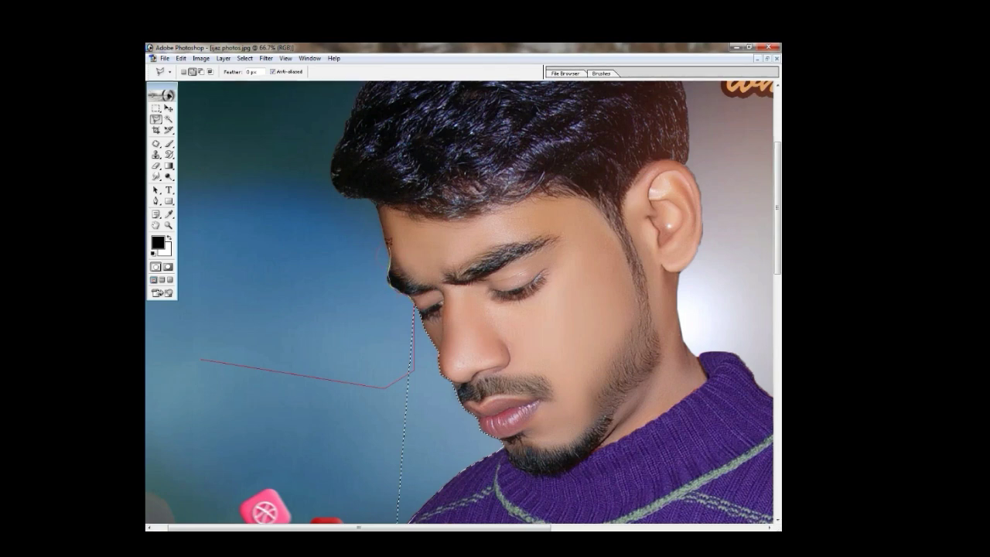
click(391, 280)
click(381, 222)
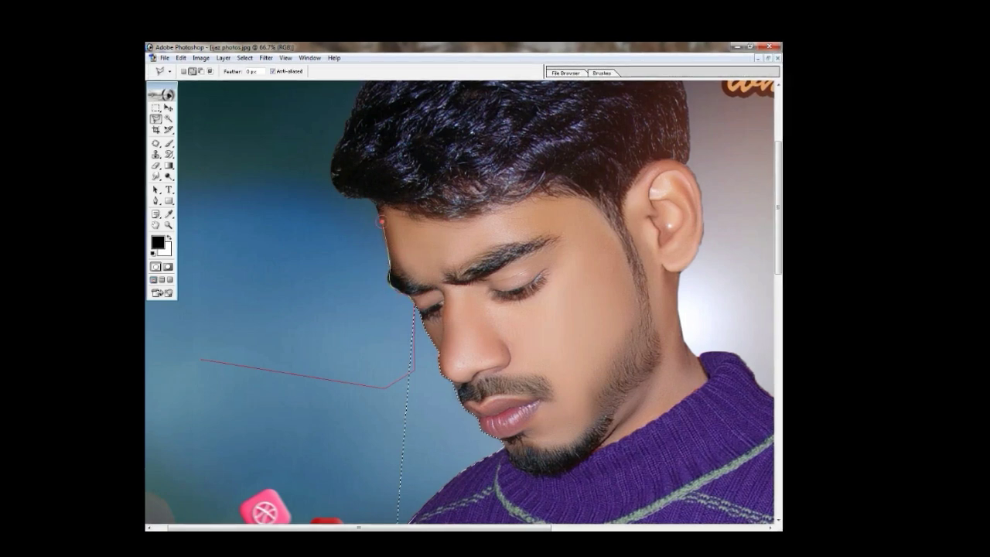
click(335, 184)
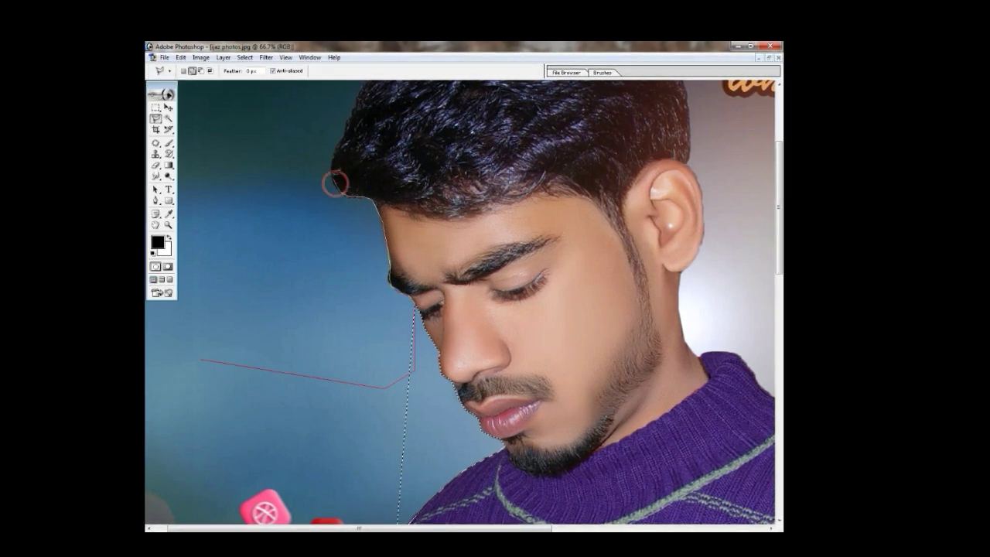
double_click(337, 154)
- Extend the background selection along the front edge of the hair up to the top of the head
drag(371, 170, 395, 297)
click(170, 360)
click(307, 425)
click(352, 292)
click(364, 262)
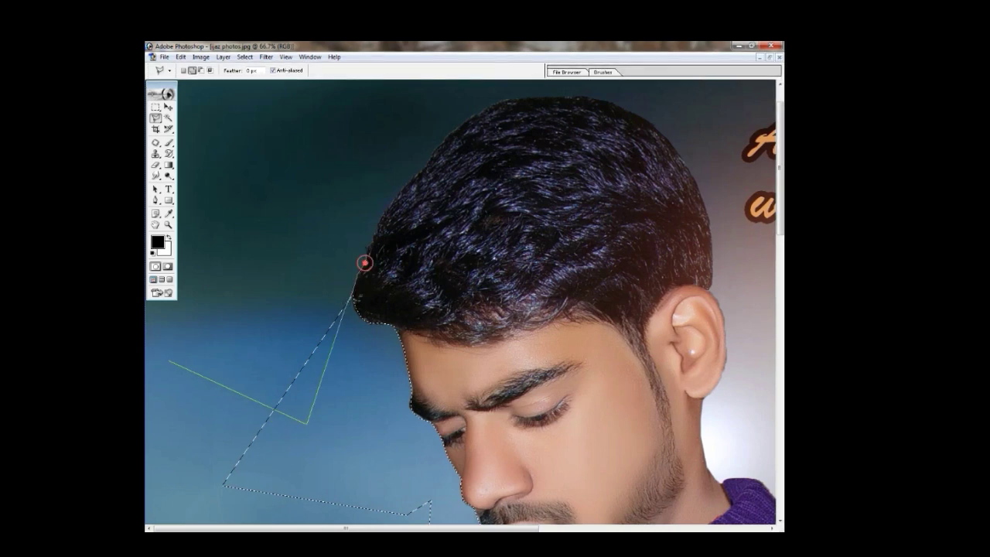
click(379, 223)
click(404, 187)
click(444, 139)
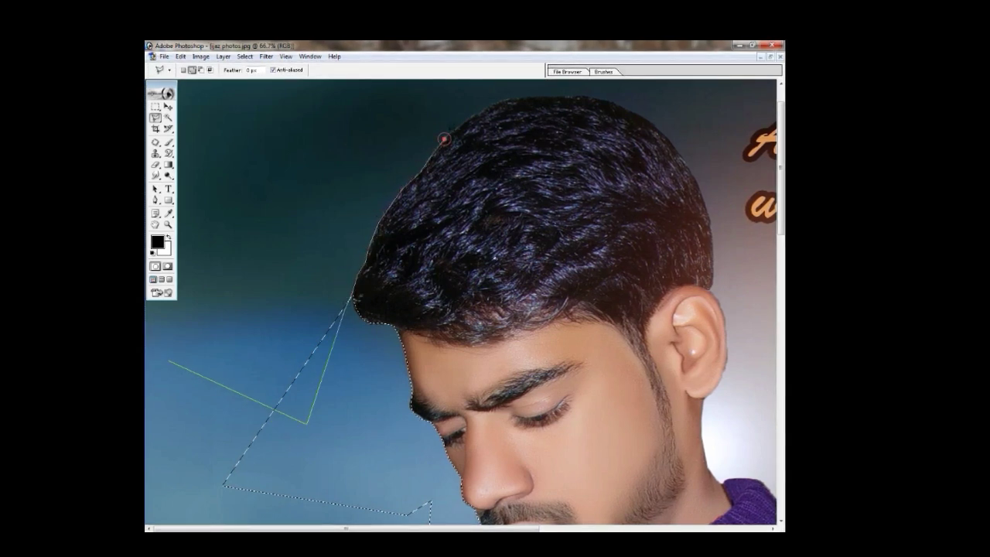
click(493, 101)
click(455, 97)
click(266, 170)
click(169, 361)
click(200, 155)
- Add the background directly above the head to the selection, following the crown of the hair
click(300, 160)
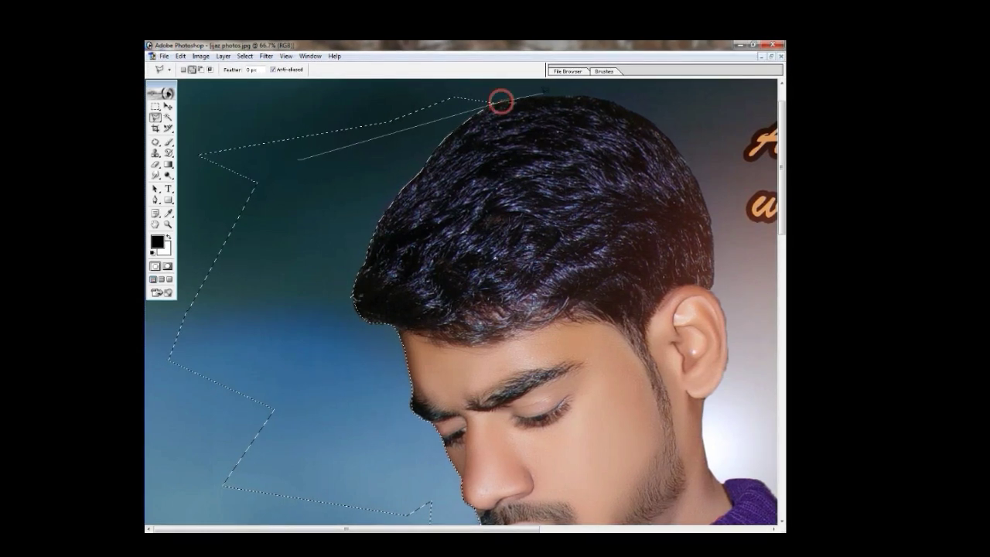
click(648, 119)
click(661, 106)
click(652, 84)
click(420, 82)
click(270, 107)
double_click(283, 143)
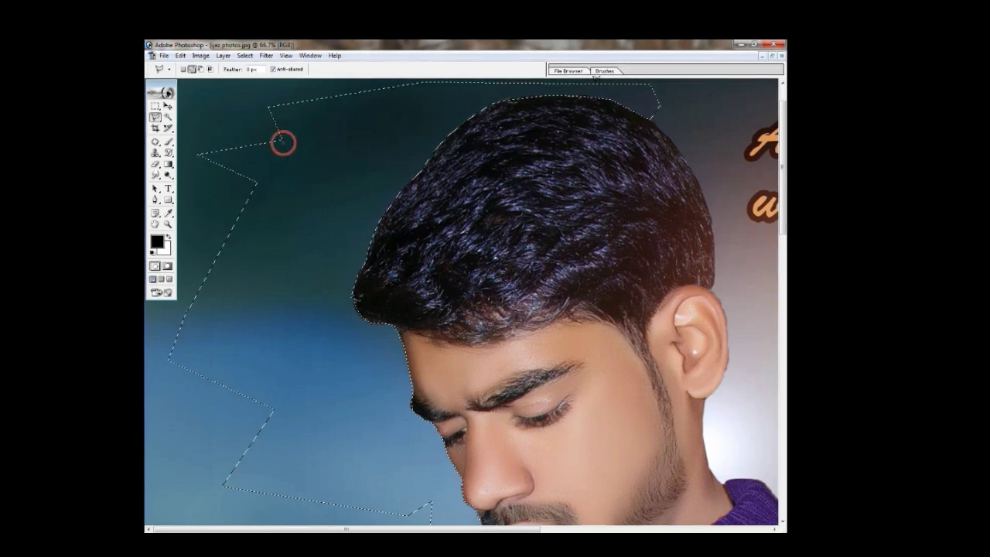
- Extend the selection down the back of the hair to the top of the ear, enclosing the background beside it
click(618, 95)
click(659, 128)
click(681, 151)
click(700, 182)
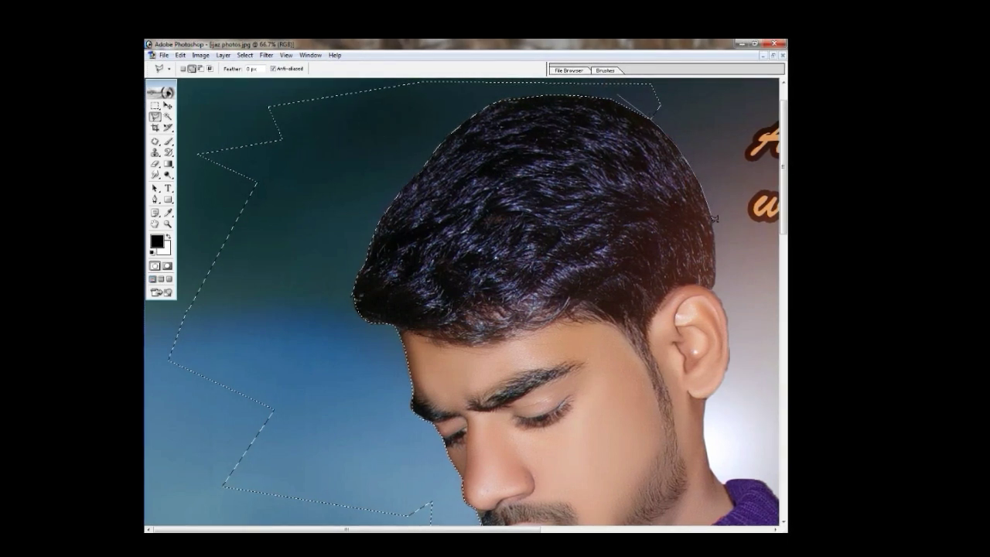
click(710, 213)
click(715, 246)
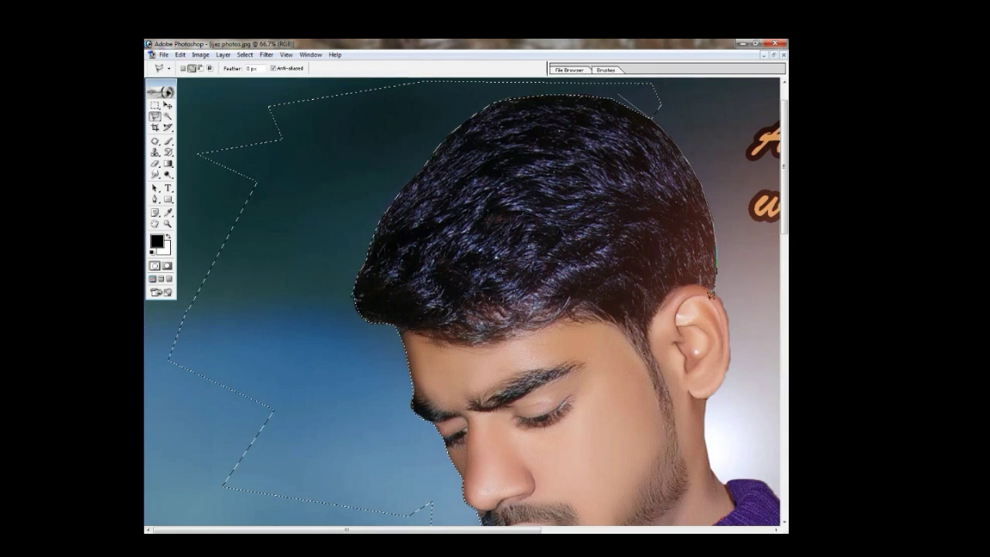
click(717, 292)
click(739, 301)
click(777, 235)
click(762, 174)
click(468, 79)
click(323, 109)
double_click(313, 119)
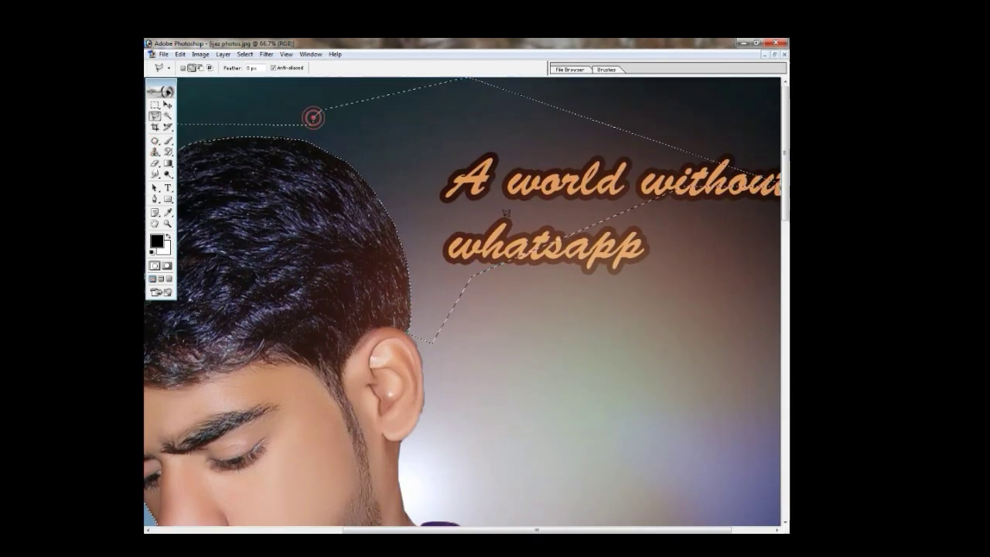
- Add the background along the outer edge of the ear to the selection
click(760, 274)
click(409, 333)
click(420, 352)
click(424, 376)
drag(425, 404, 435, 299)
double_click(434, 299)
click(657, 187)
double_click(436, 299)
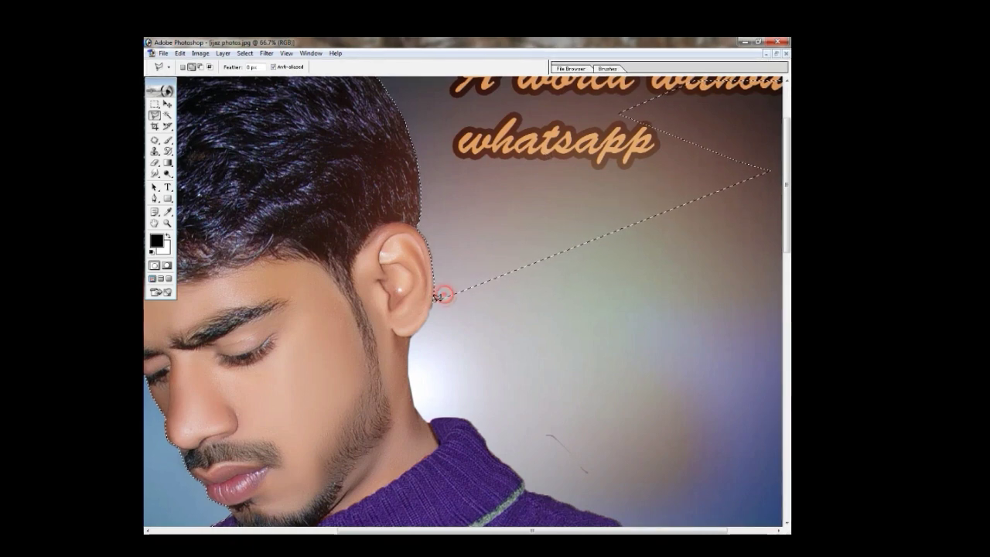
- Extend the background selection around the earlobe and down the back of the neck
click(620, 198)
click(477, 268)
click(435, 301)
click(431, 316)
click(423, 328)
click(410, 337)
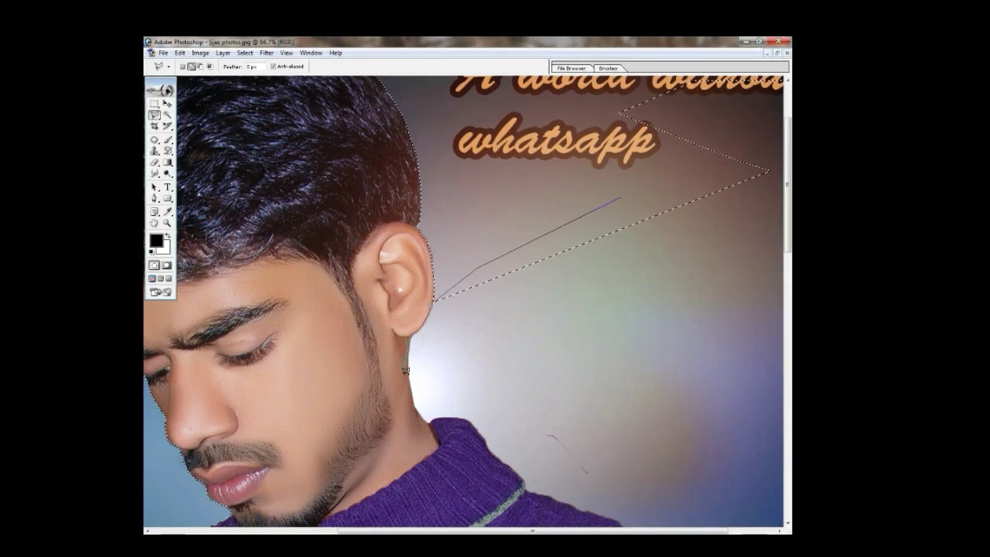
click(409, 374)
click(415, 405)
double_click(417, 408)
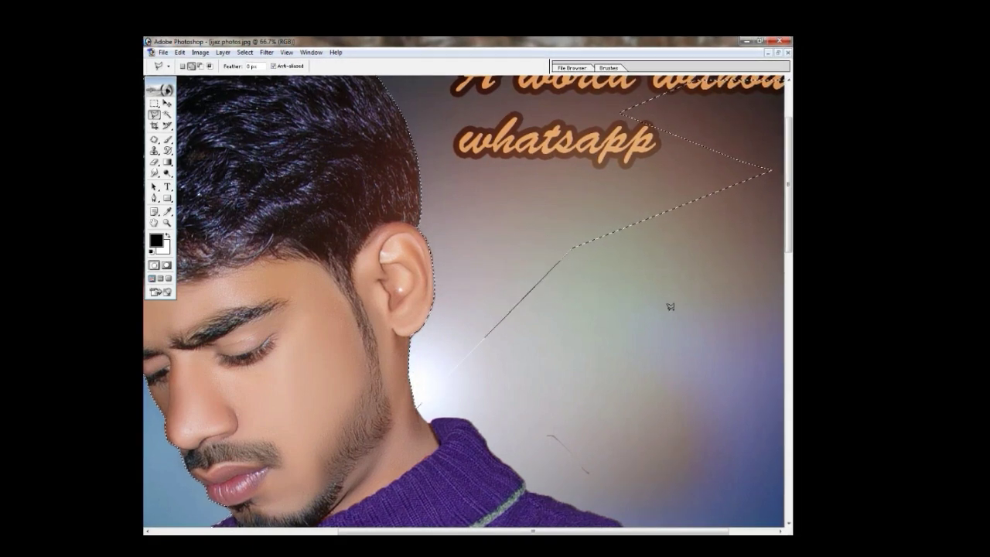
- Add the background along the sweater collar, from the neck to the start of the shoulder, to the selection
click(749, 295)
click(530, 274)
click(424, 379)
click(416, 404)
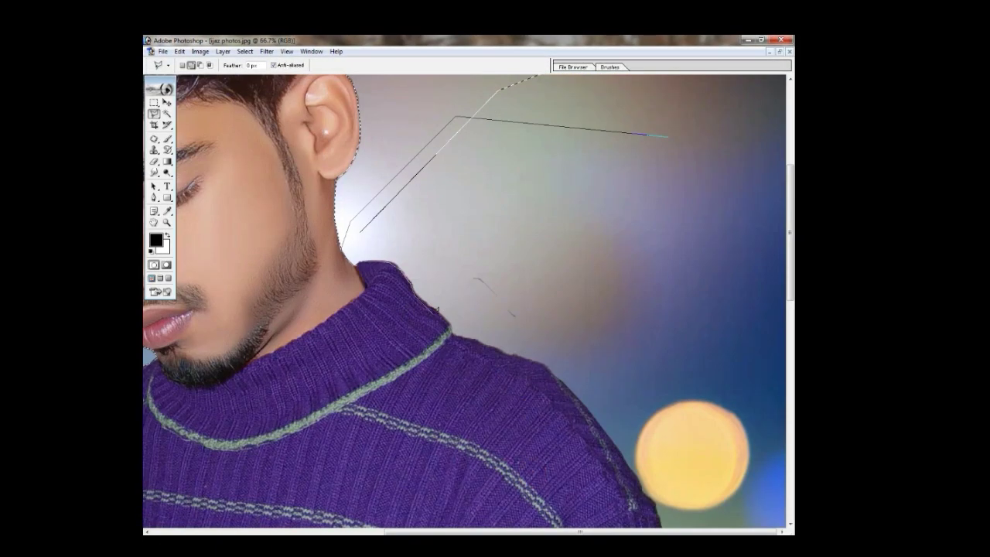
drag(521, 473, 447, 315)
key(BackSpace)
key(BackSpace)
key(BackSpace)
- Extend the background selection along the shoulder and upper sleeve, enclosing the area around the yellow light circle
click(501, 199)
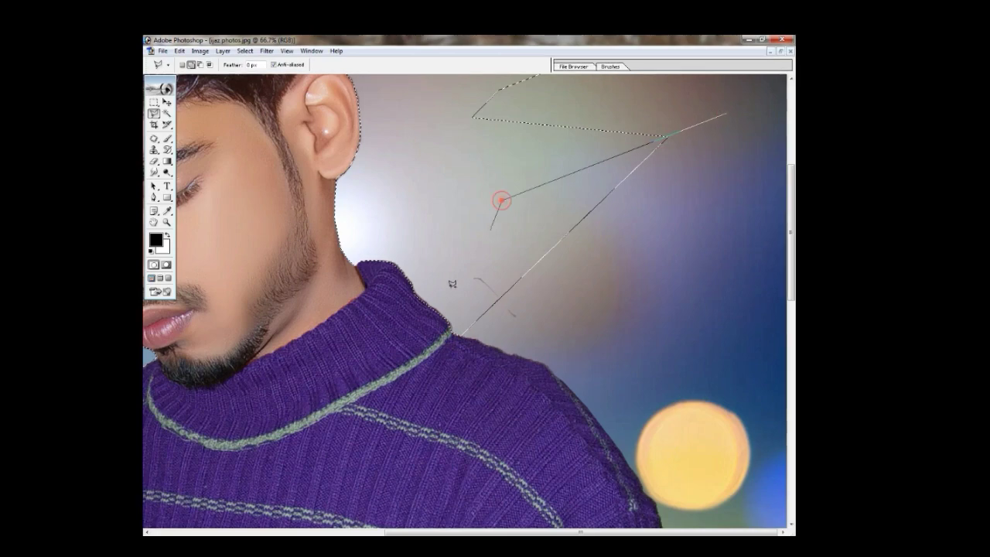
click(458, 333)
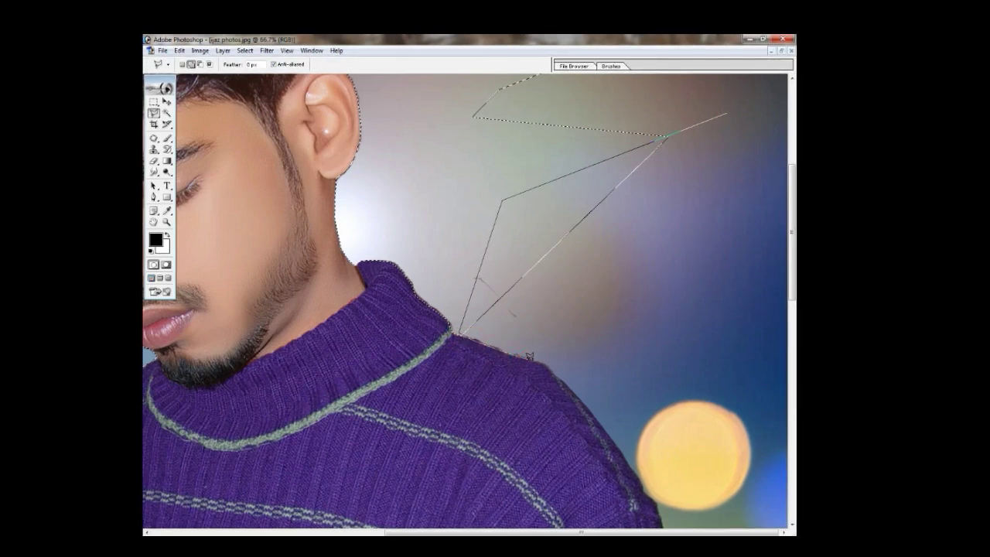
scroll(608, 424, down, 4)
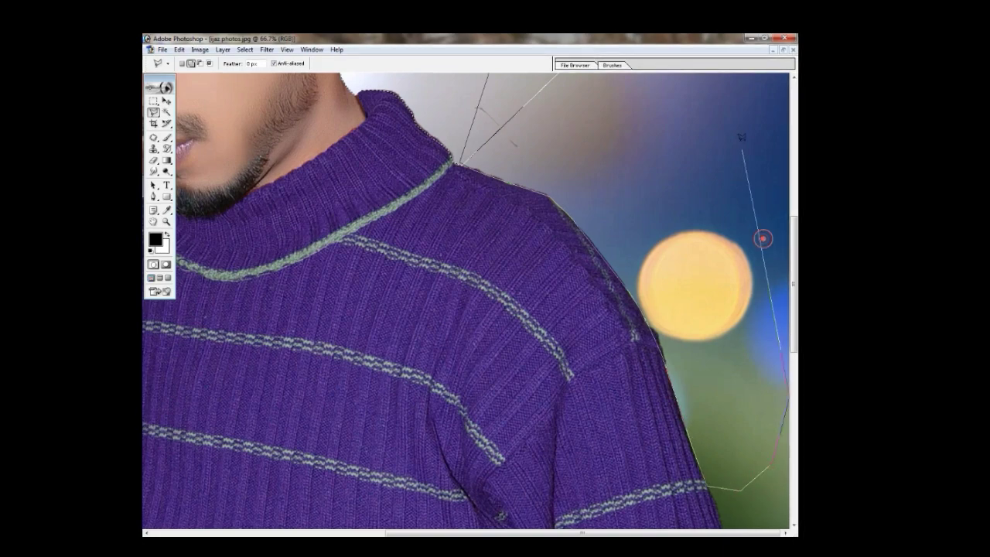
scroll(762, 236, up, 6)
key(ctrl+minus)
scroll(752, 258, down, 3)
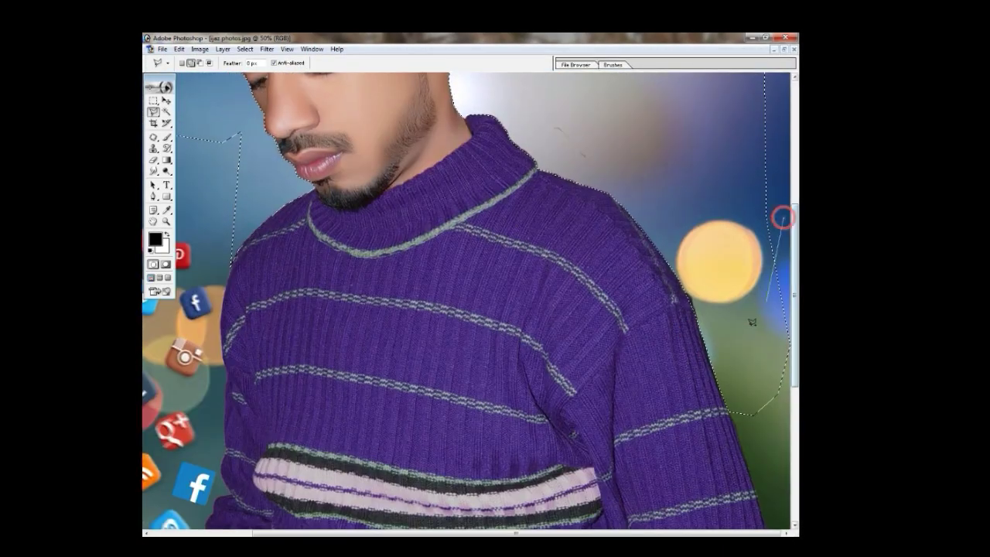
- Continue the background selection down the outer sleeve and around the elbow
scroll(743, 460, down, 6)
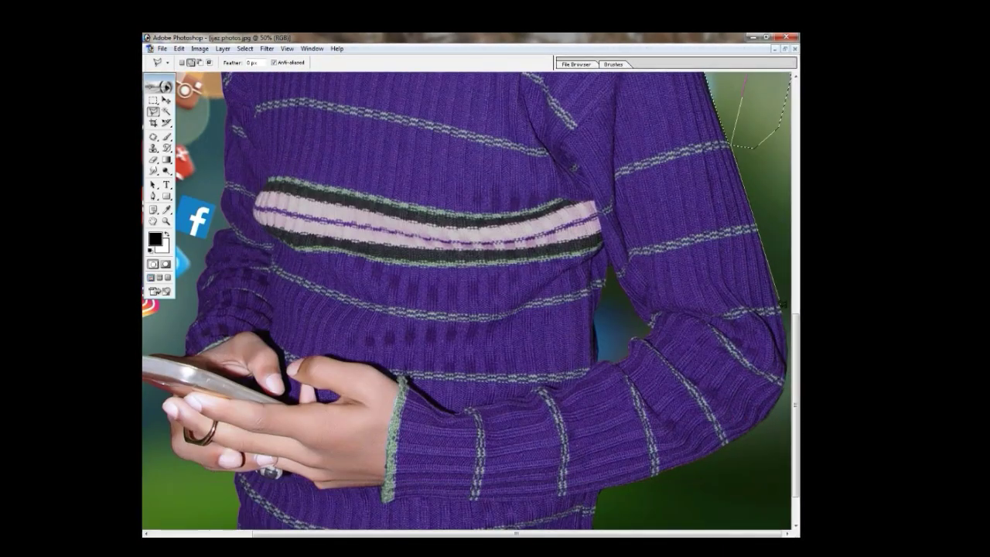
click(782, 391)
click(766, 419)
click(788, 438)
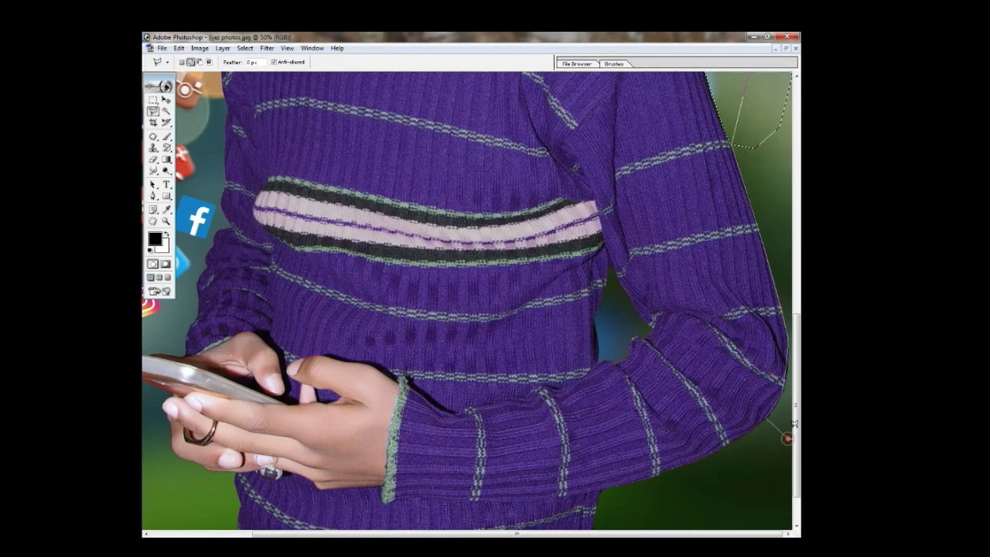
- Add the background below the forearm and beside the lower torso, down to the photo's bottom edge, to the selection
scroll(747, 294, down, 2)
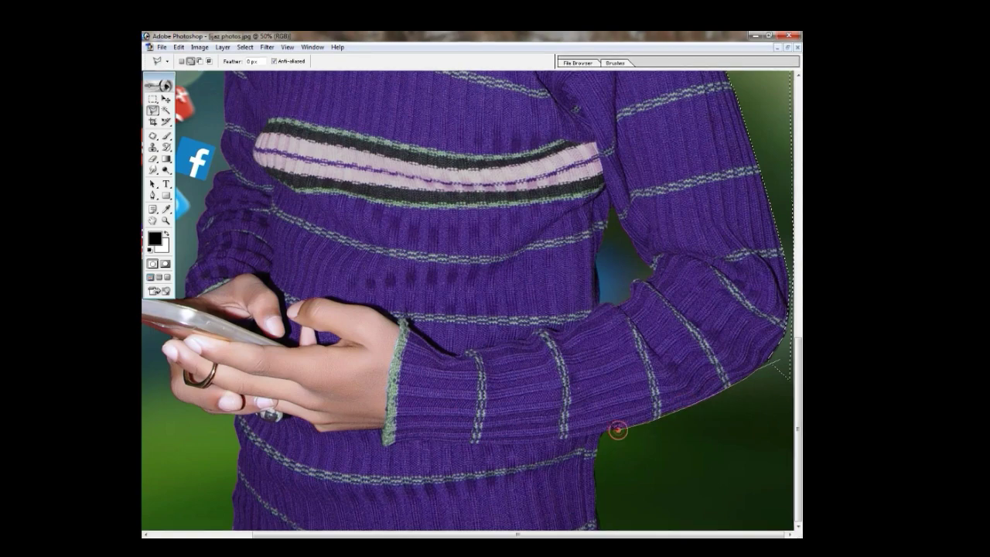
click(598, 430)
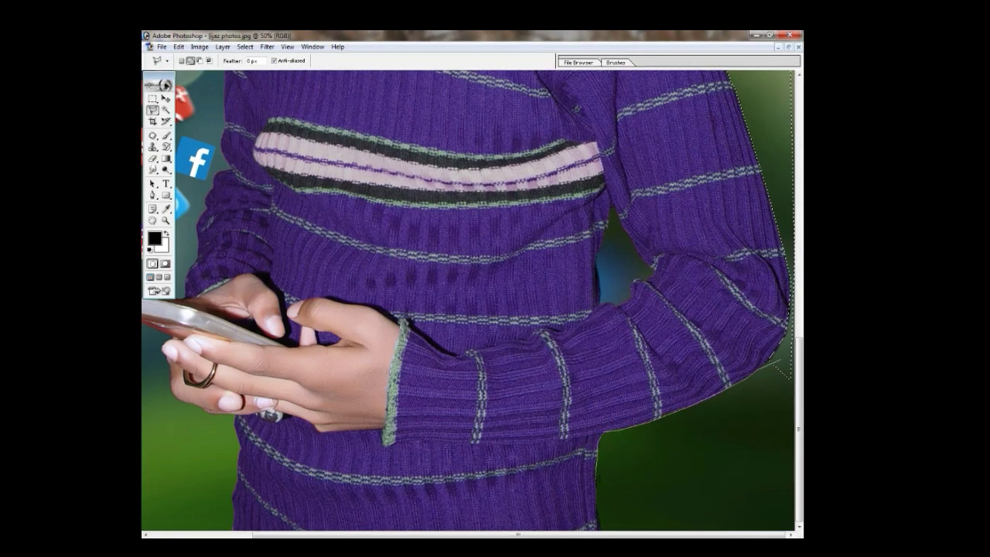
click(601, 531)
click(774, 530)
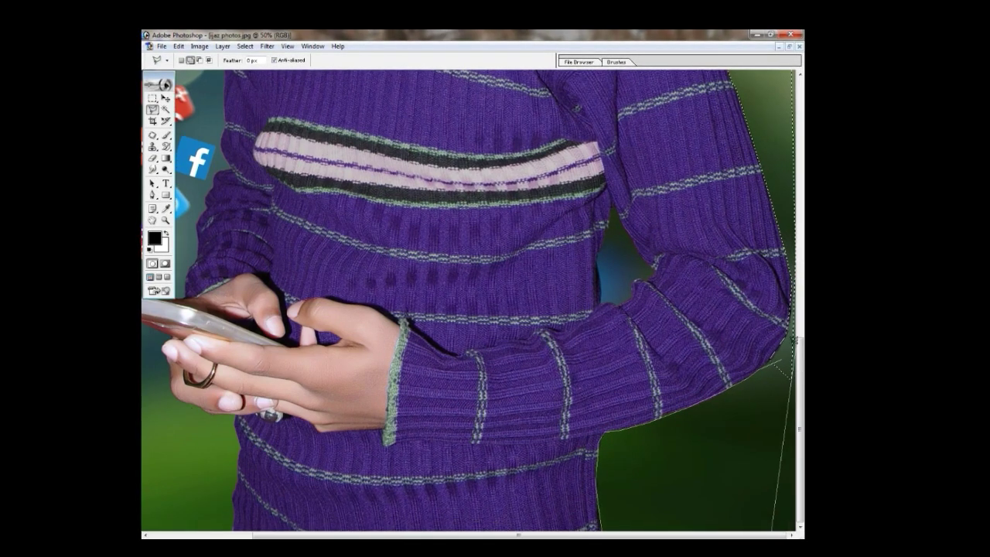
key(ctrl+minus)
key(ctrl+minus)
- Add the remaining background along the photo's right edge, from above the shoulder to the elbow, to the selection
click(638, 280)
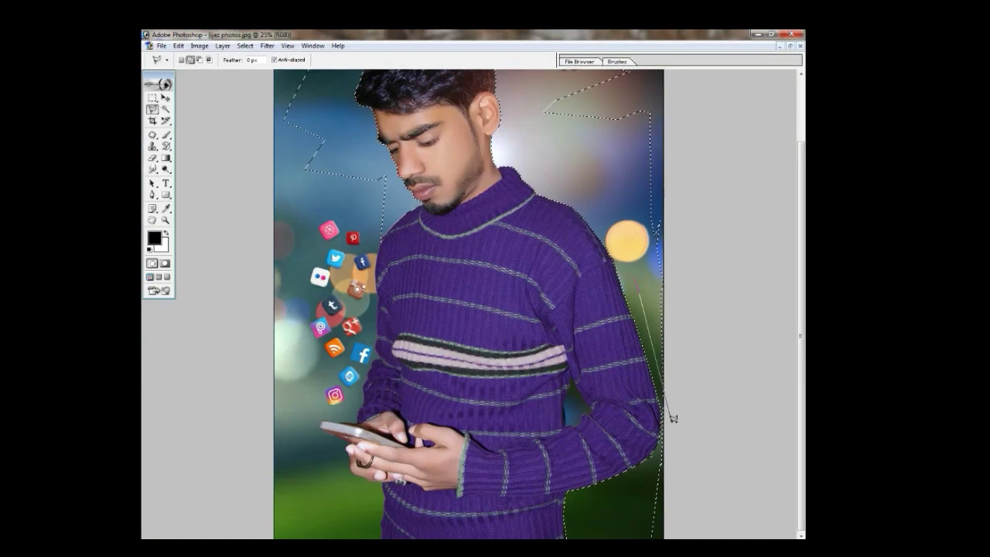
click(670, 424)
click(743, 359)
click(694, 67)
click(536, 223)
click(672, 409)
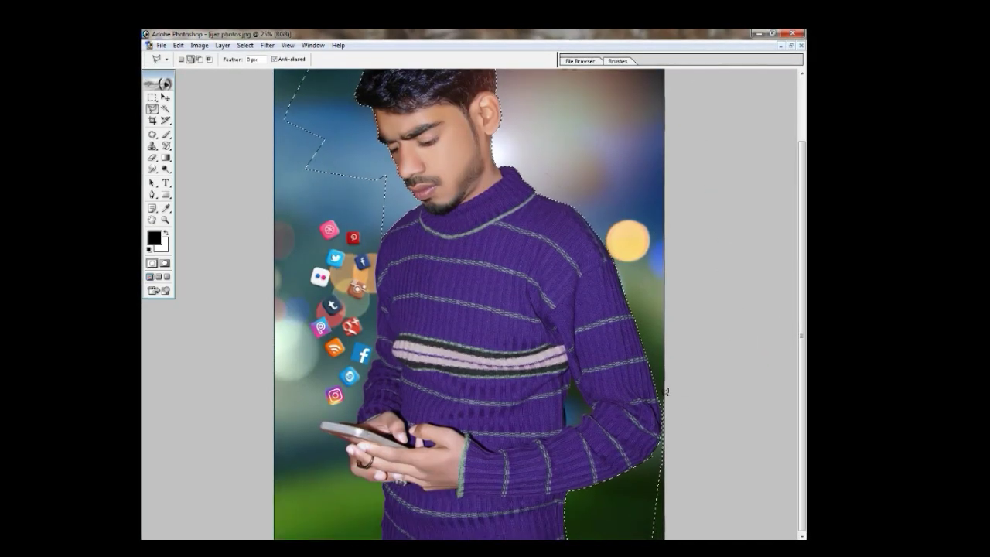
- Add the leftover strip at the photo's lower right corner, below the elbow, to the background selection
key(ctrl+plus)
drag(679, 516, 680, 309)
key(ctrl+minus)
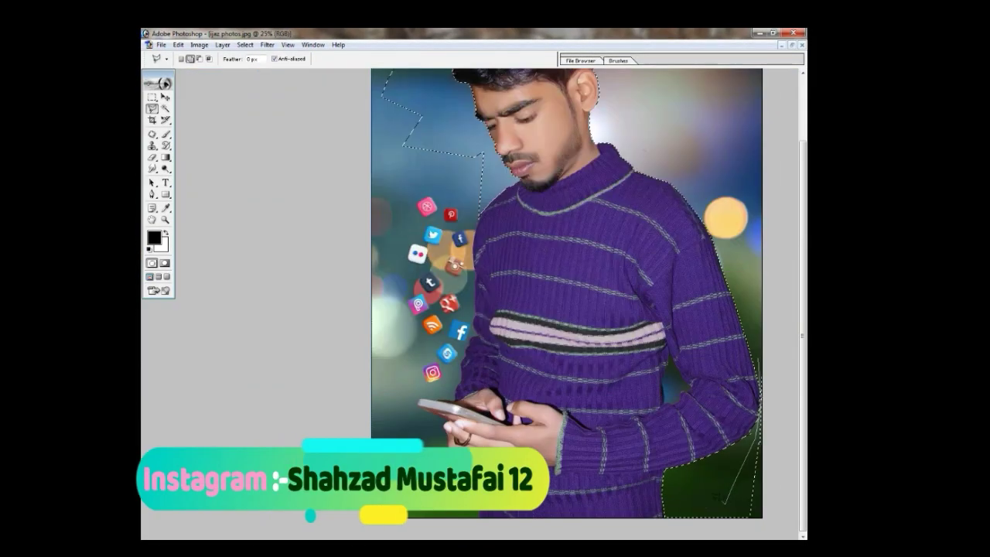
click(666, 519)
click(720, 531)
click(773, 521)
double_click(758, 330)
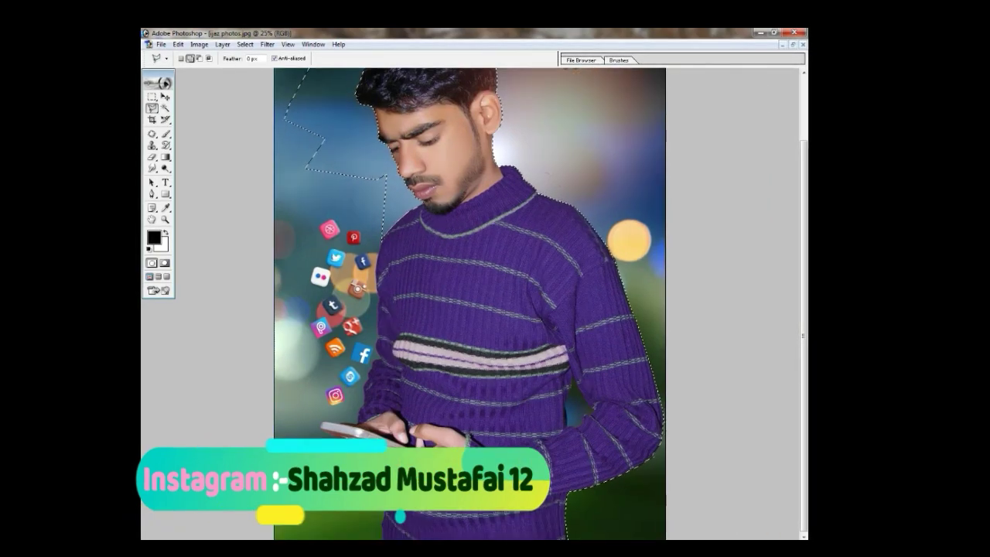
- Start a Polygonal Lasso outline in the lower background, running up the lower torso edge and around the fingertips under the phone
key(ctrl+plus)
click(224, 523)
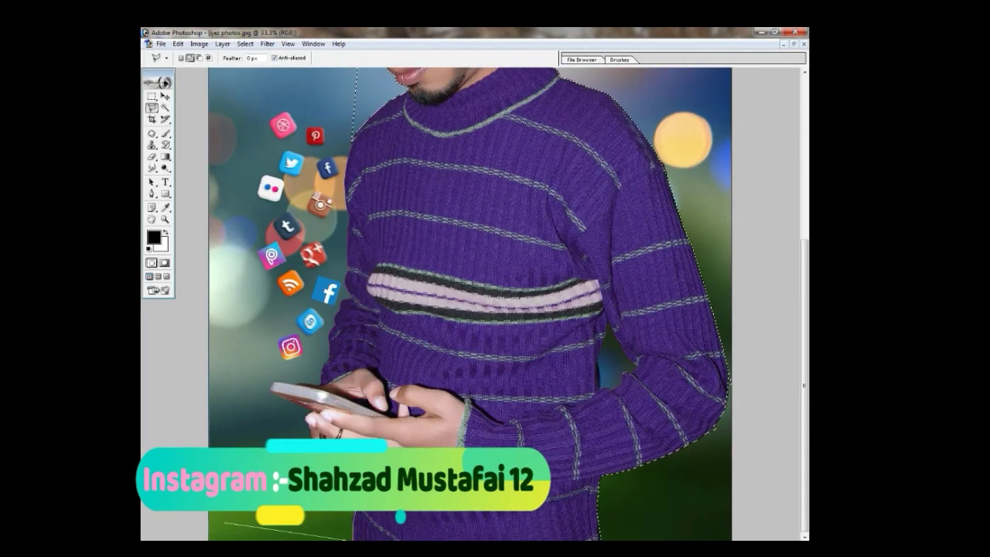
key(ctrl+plus)
key(ctrl+plus)
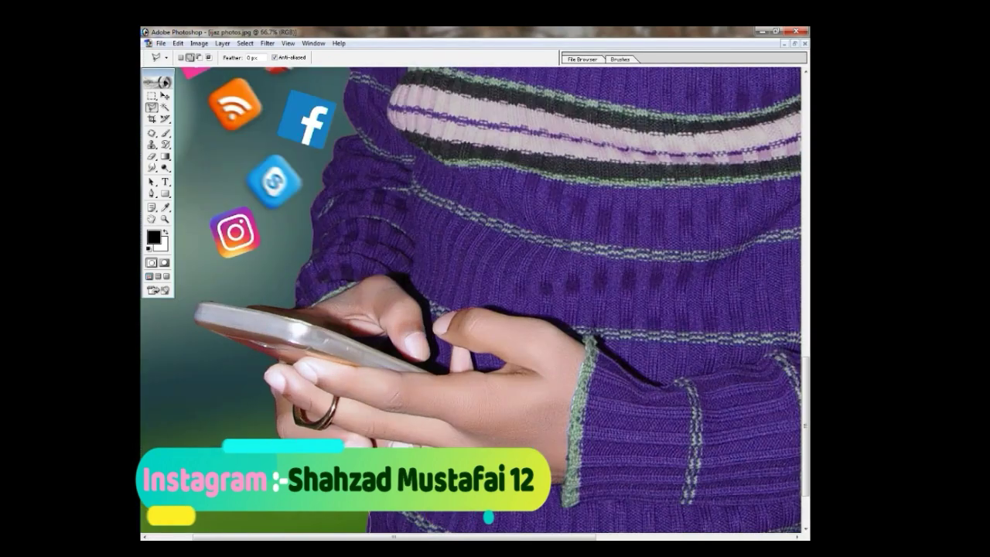
click(274, 398)
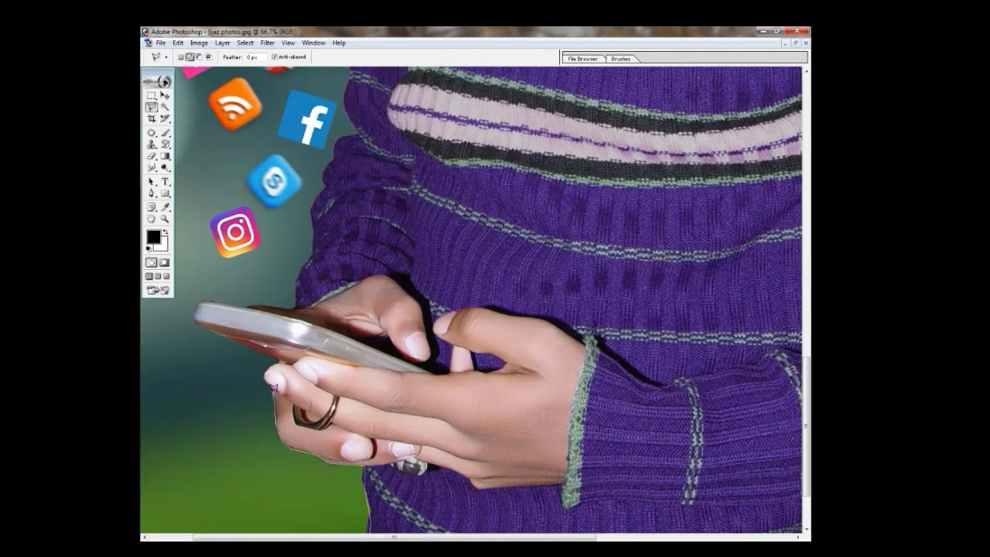
click(267, 385)
click(265, 373)
click(274, 364)
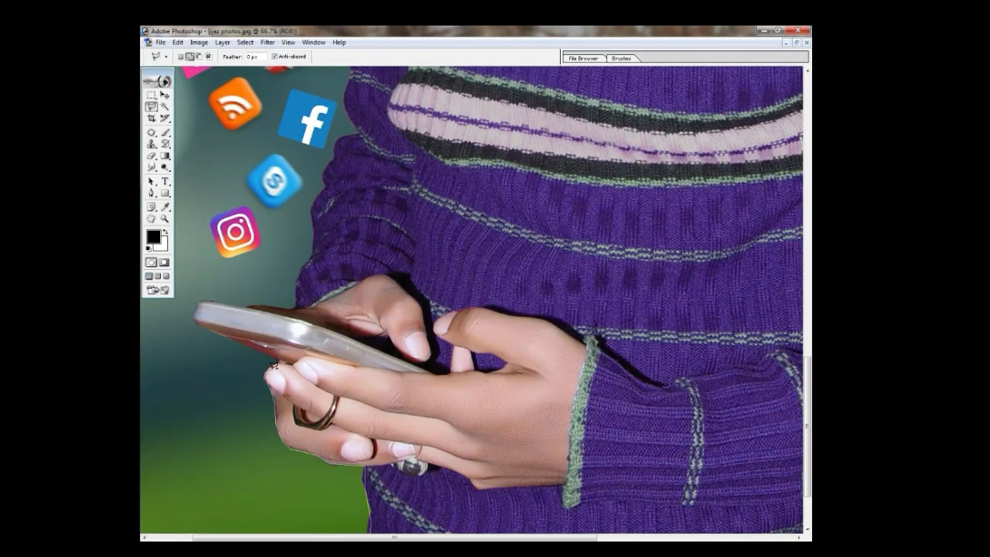
- Continue the outline along the phone's underside, around its far end and back along its upper edge to the sleeve cuff
click(274, 363)
click(221, 335)
click(203, 327)
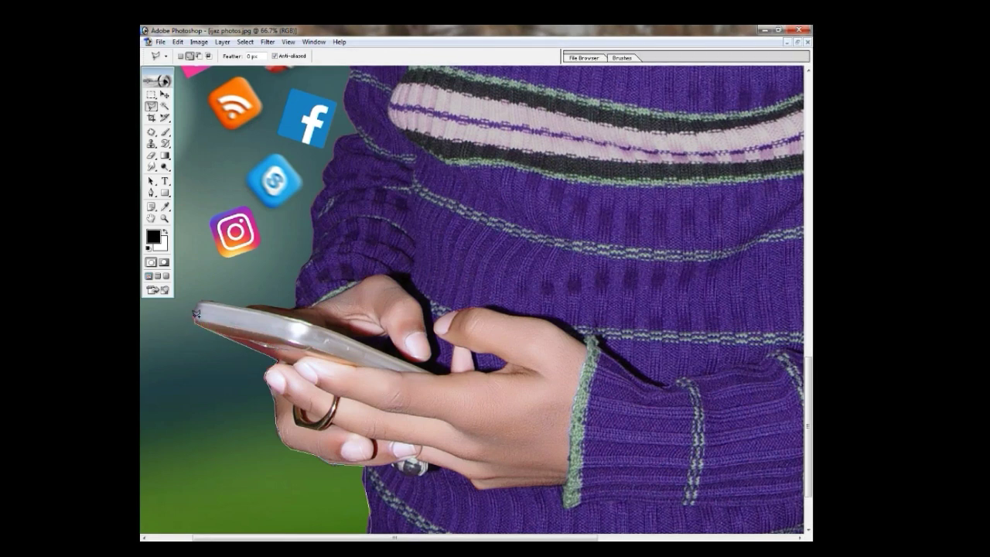
click(197, 305)
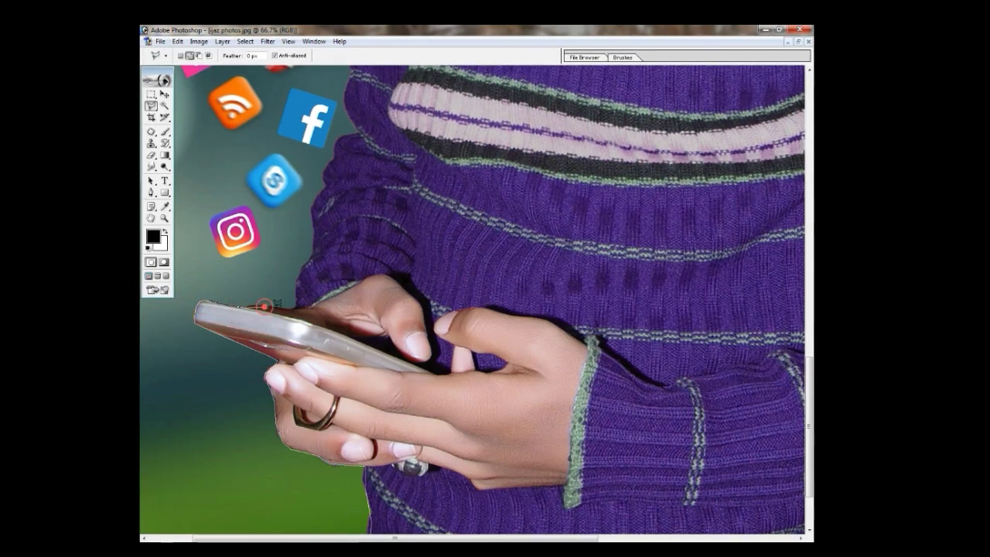
click(298, 271)
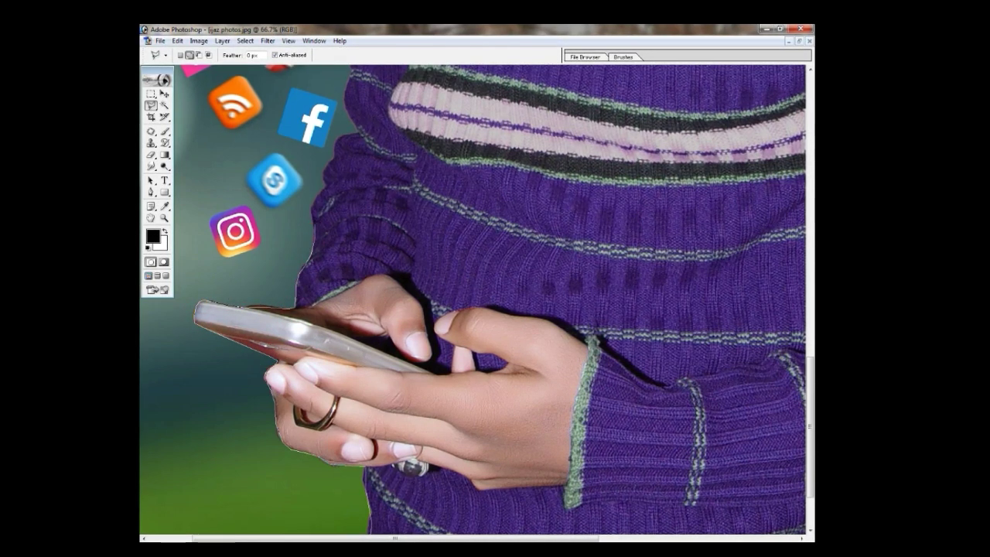
- Trace the outline up the forearm sleeve to the fold where it meets the torso beside the Facebook icon
click(313, 212)
drag(313, 210, 348, 417)
click(358, 394)
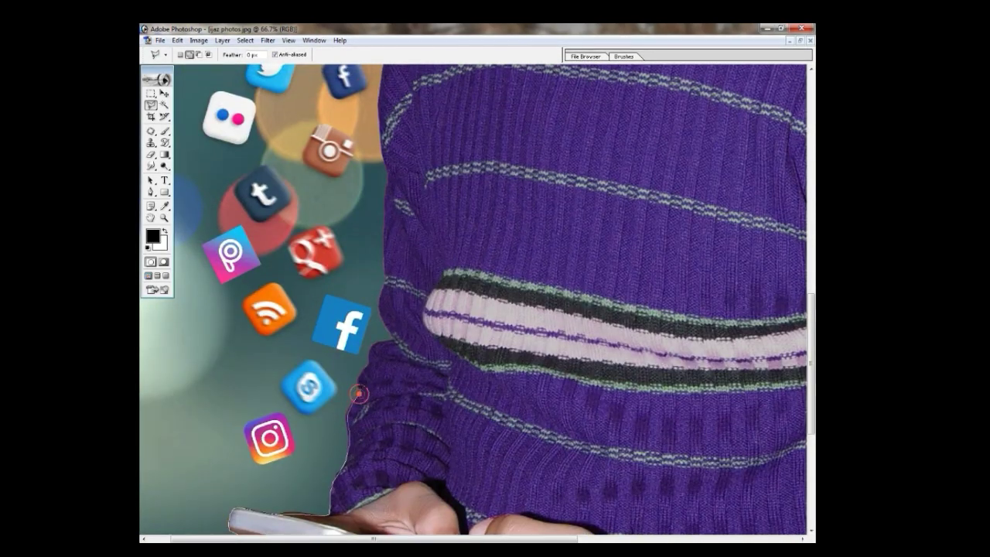
click(392, 339)
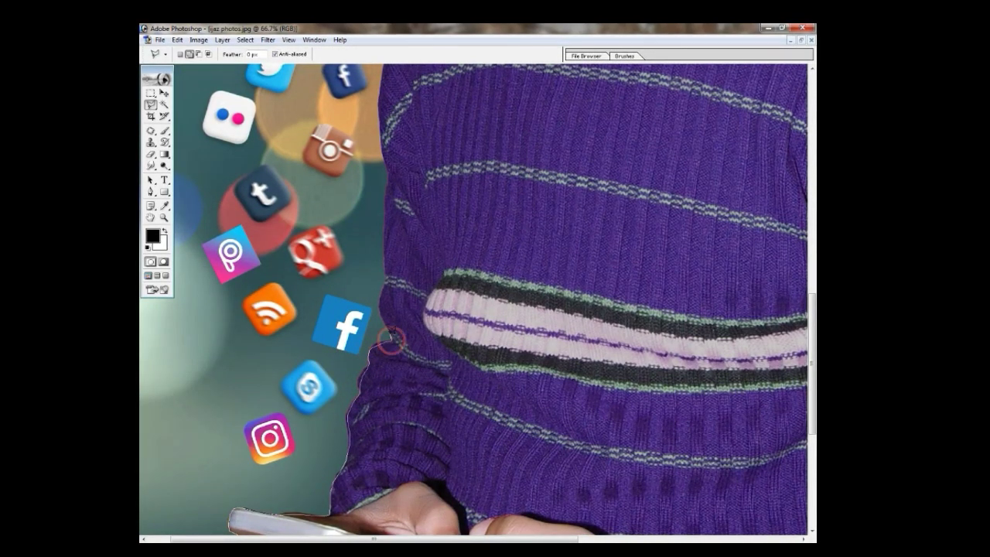
click(382, 320)
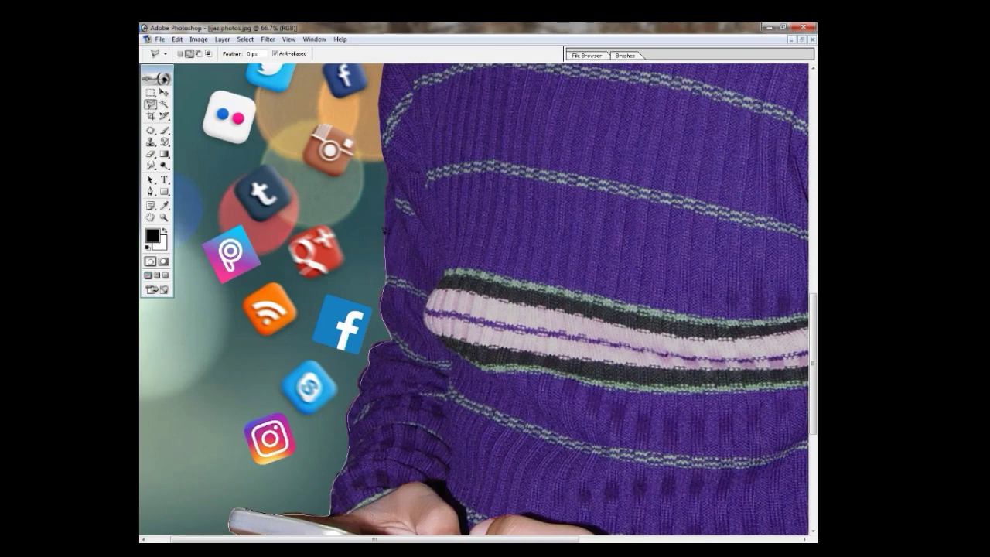
- Carry the outline up the upper arm to the shoulder and close it through the background around the social media icons
drag(387, 198, 387, 452)
click(387, 445)
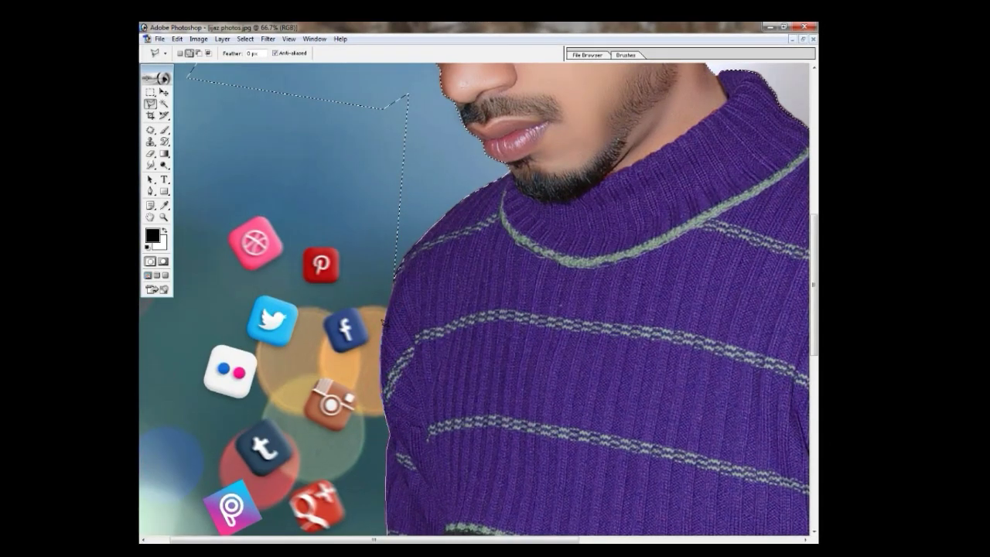
click(389, 294)
click(379, 221)
key(ctrl+minus)
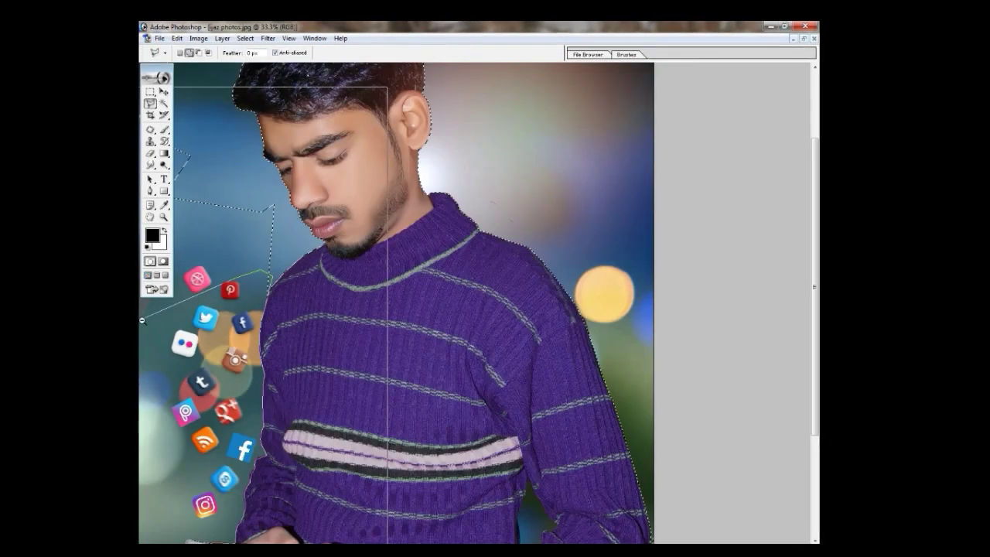
key(ctrl+minus)
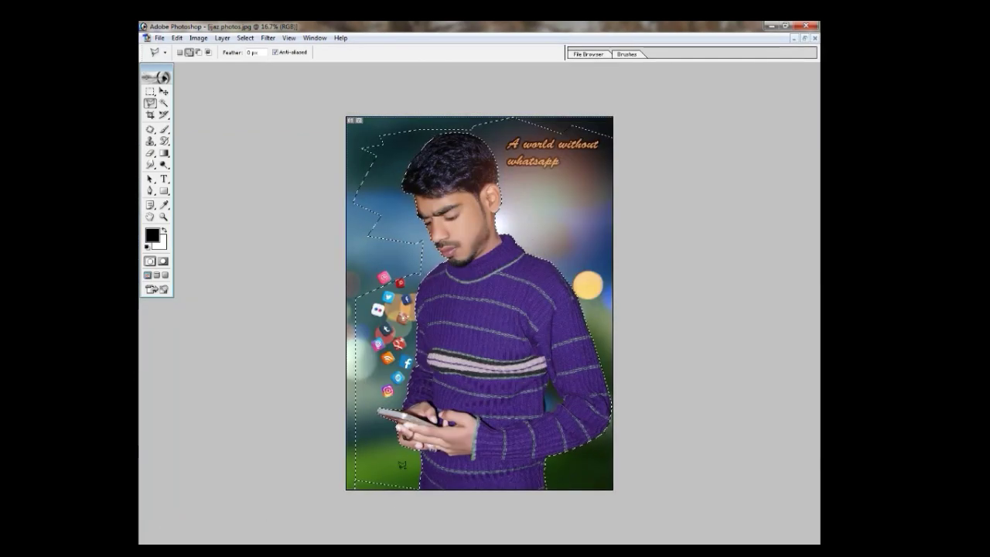
- Subtract the leftover background at the photo's lower left corner, beside the lower torso, from the selection
click(420, 491)
click(382, 521)
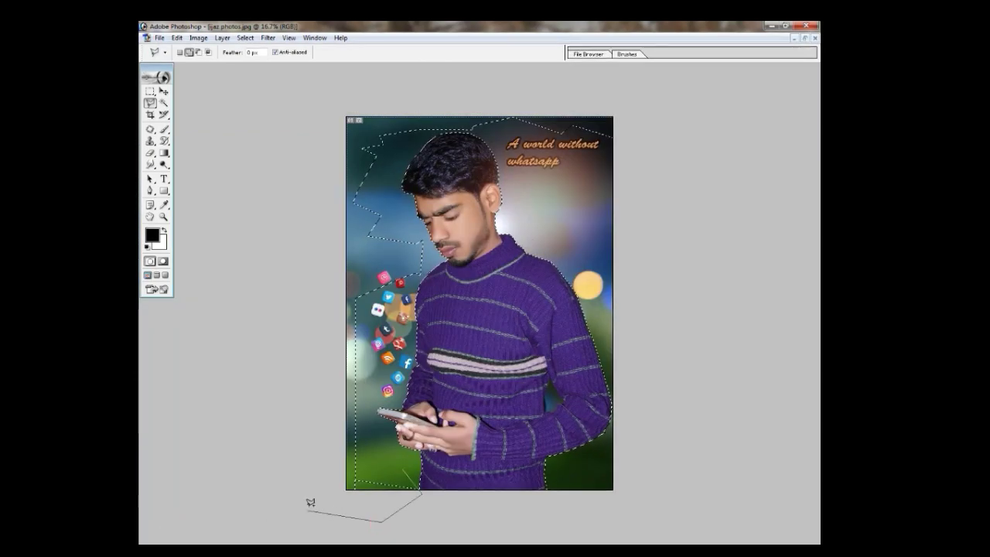
click(308, 509)
click(311, 444)
double_click(371, 444)
- Subtract the remaining background along the photo's left side, from beside the hair to the bottom edge, from the selection
click(406, 294)
click(428, 251)
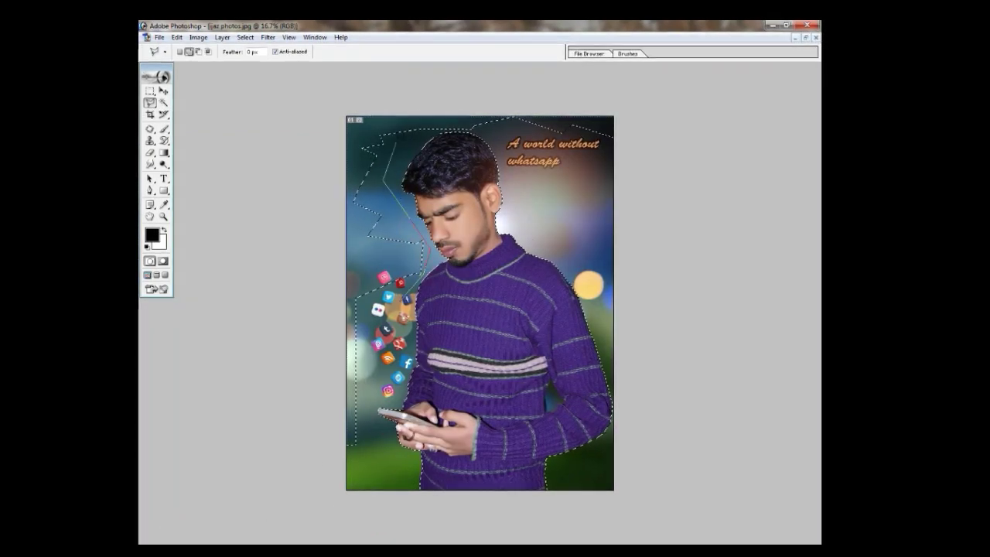
click(425, 113)
click(342, 82)
click(259, 165)
click(245, 267)
click(250, 413)
click(284, 475)
click(343, 491)
double_click(371, 464)
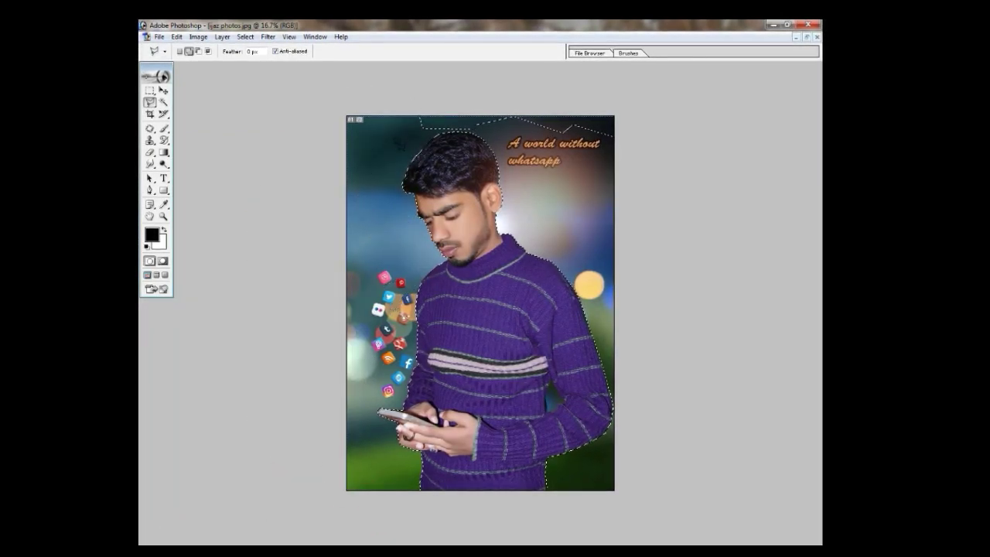
- Subtract the leftover background strip along the photo's top edge, above the hair and the caption, from the selection
click(435, 133)
click(481, 130)
click(611, 151)
click(701, 137)
click(607, 89)
double_click(356, 116)
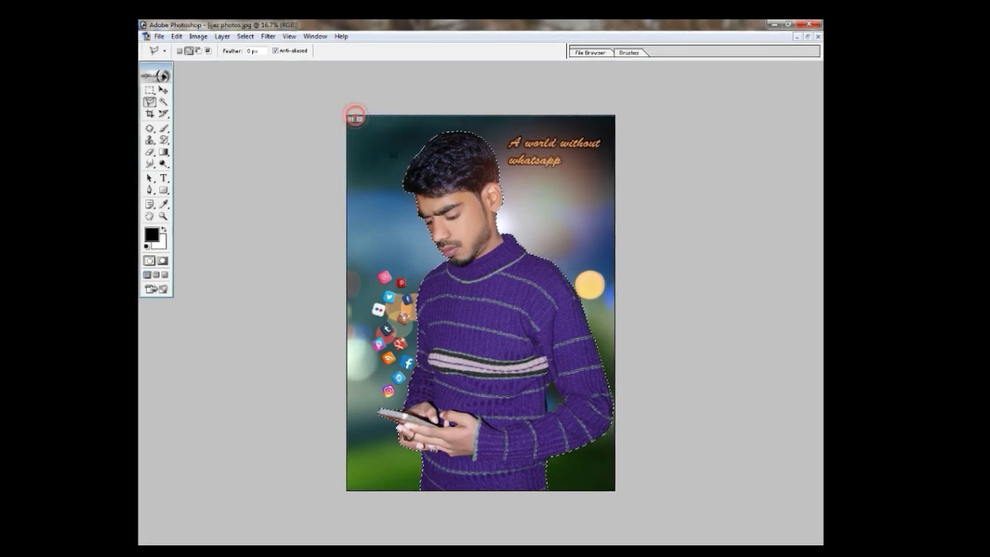
- Feather the selection around the man with a radius of 1 pixel
right_click(379, 194)
click(404, 222)
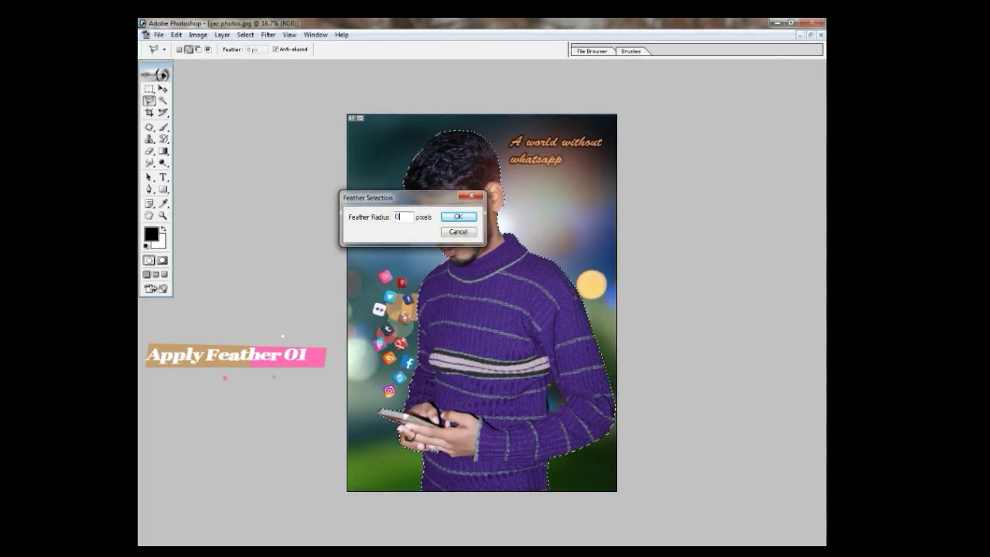
key(Return)
- Invert the selection and delete the background from Layer 0, finishing with nothing selected
key(F7)
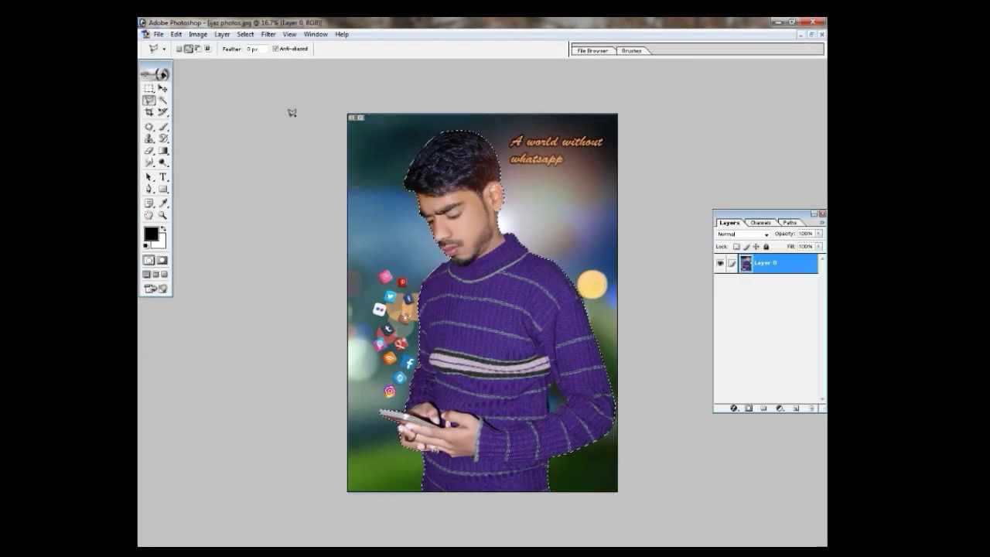
click(244, 34)
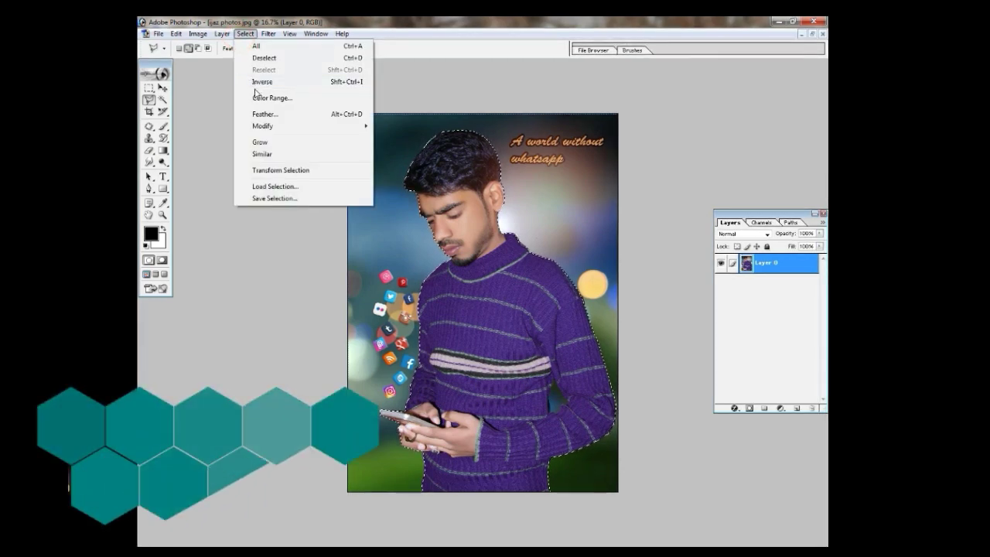
click(255, 81)
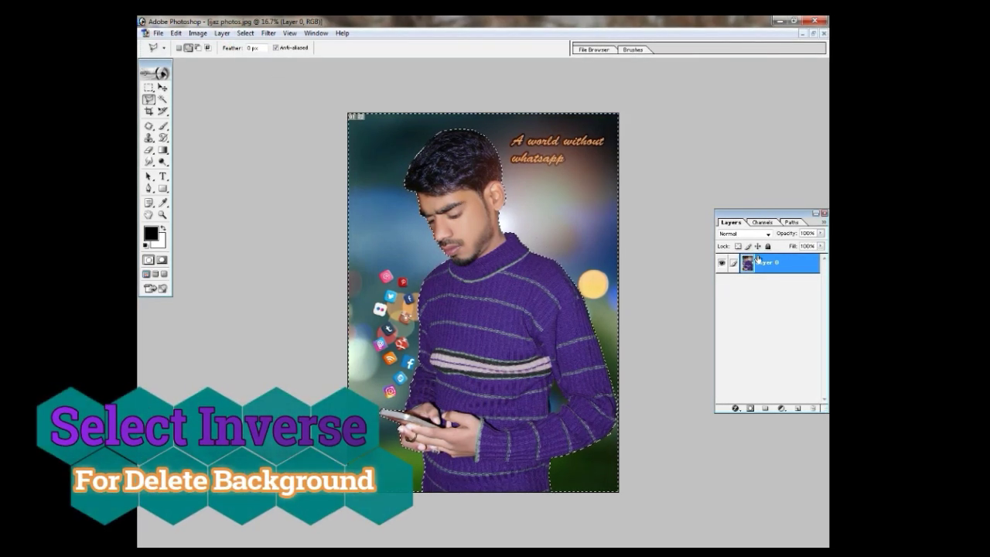
key(Delete)
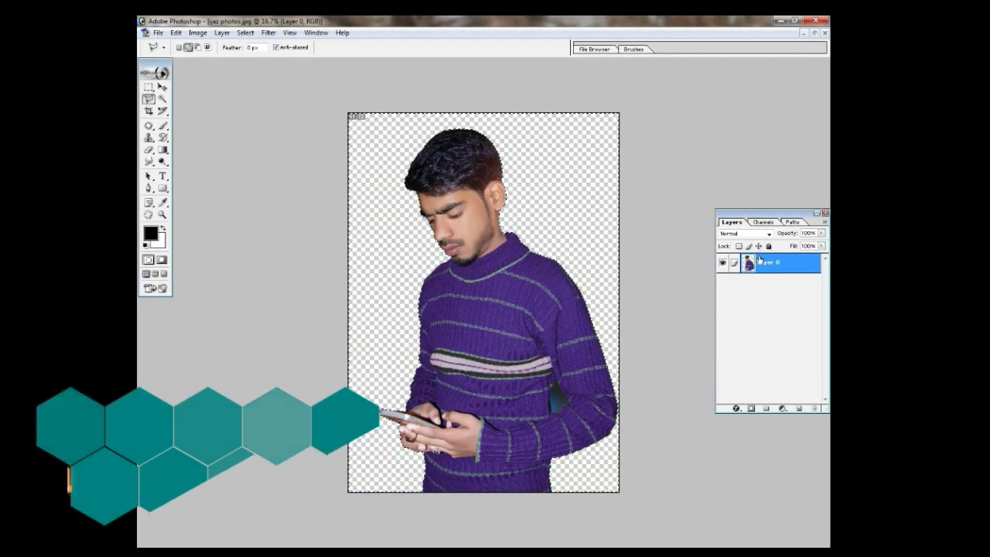
right_click(547, 188)
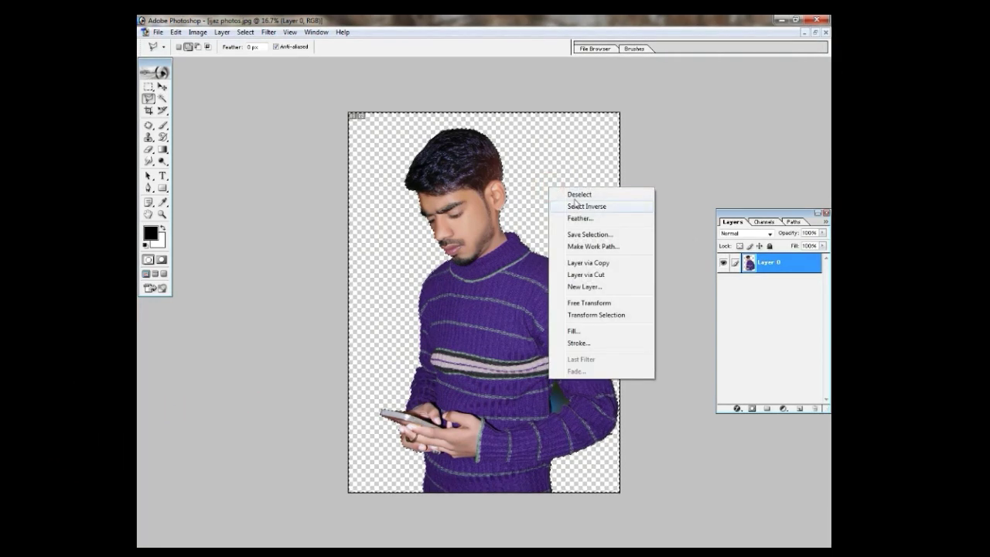
click(576, 194)
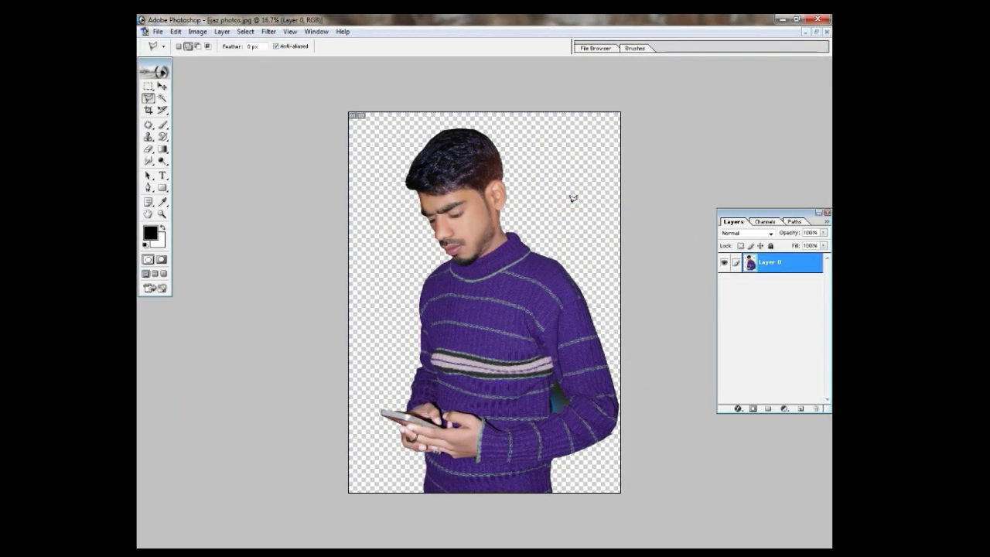
- Outline the gap between torso and bent arm with the Polygonal Lasso, down the upper sleeve and around the elbow fold
drag(528, 359, 590, 429)
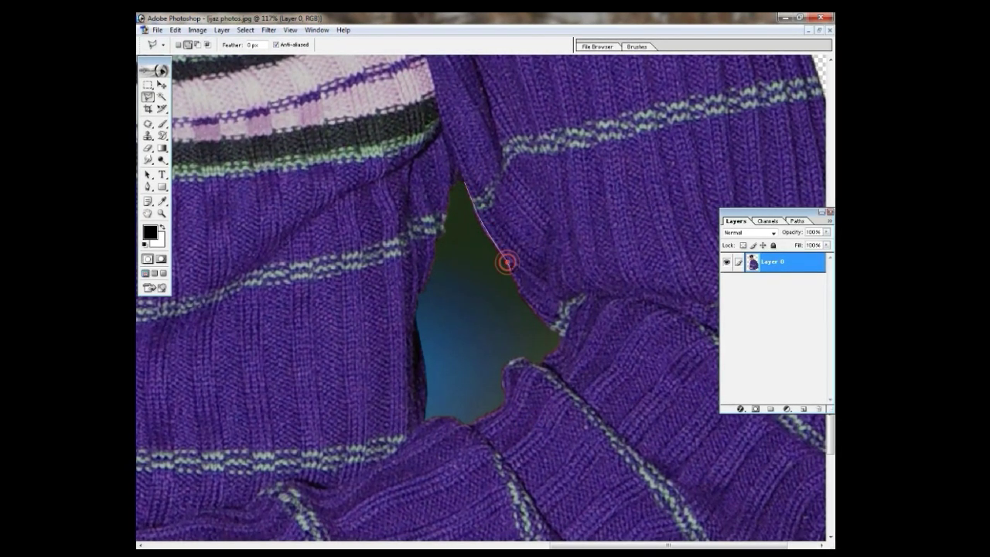
click(538, 312)
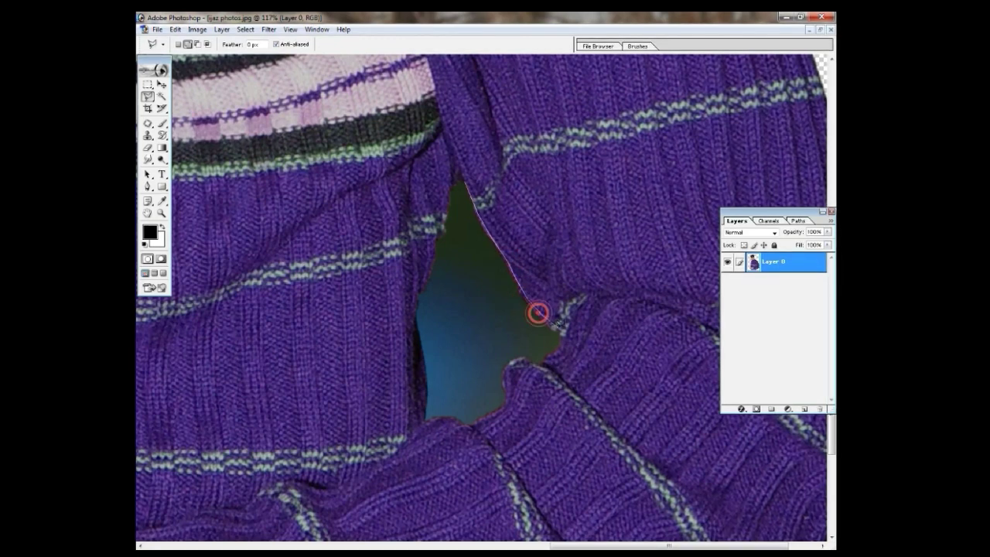
click(559, 348)
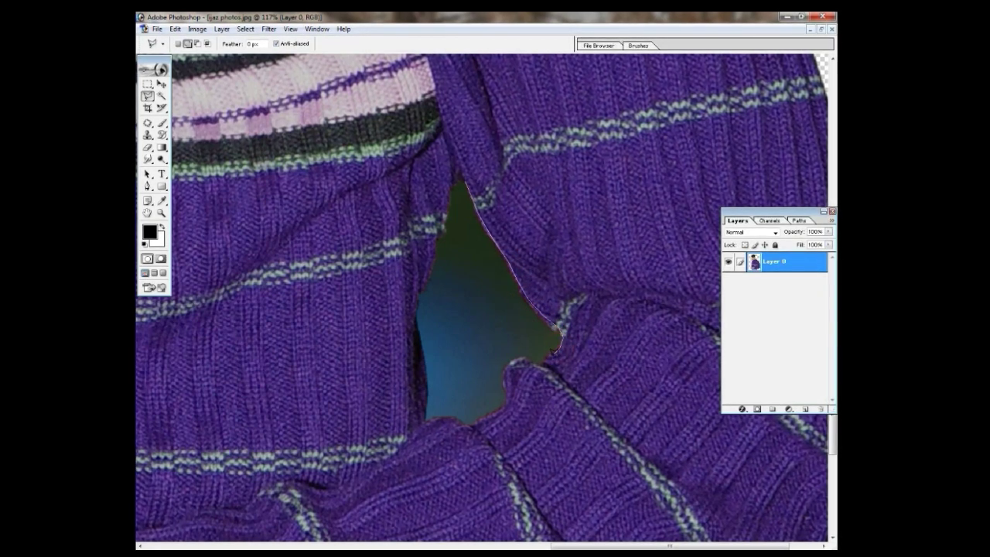
click(551, 356)
click(529, 359)
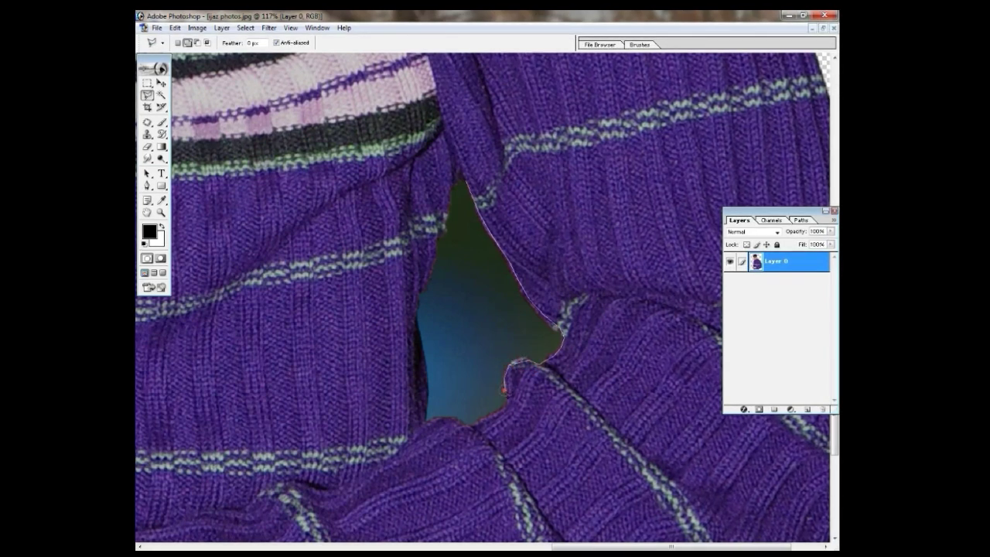
- Continue the gap outline along the forearm sleeve's upper edge to the torso
click(481, 418)
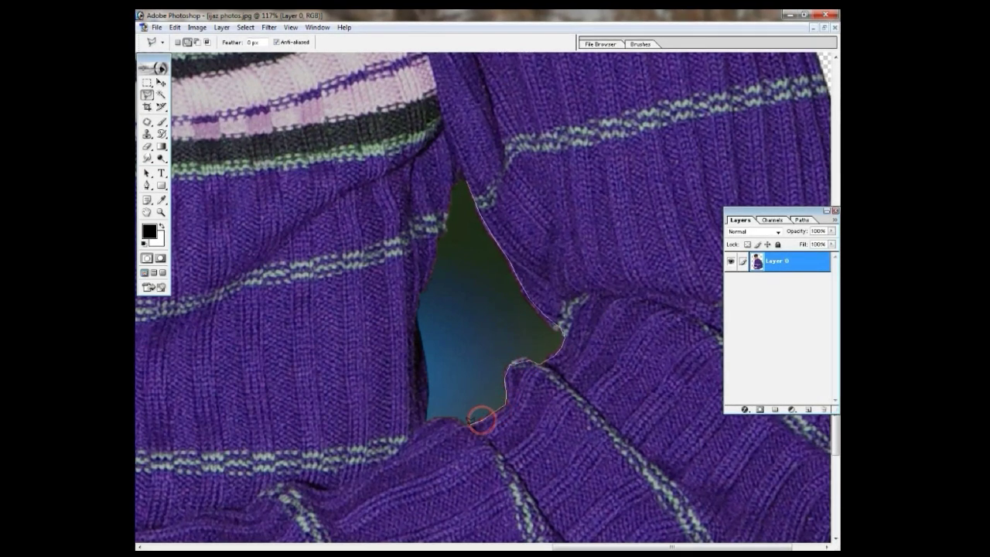
click(468, 424)
click(462, 422)
click(446, 412)
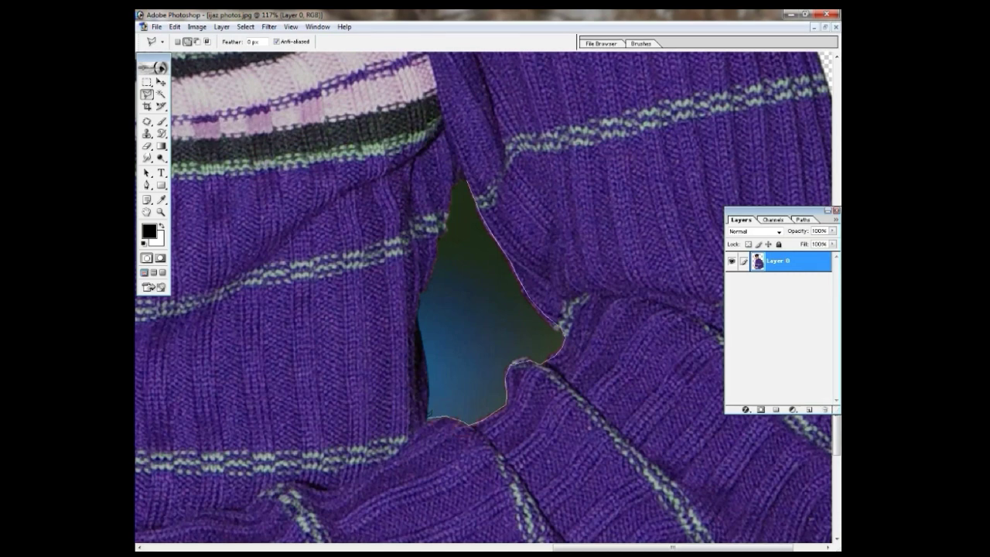
- Trace the gap outline up the side of the torso and close it at the gap's upper tip
click(427, 407)
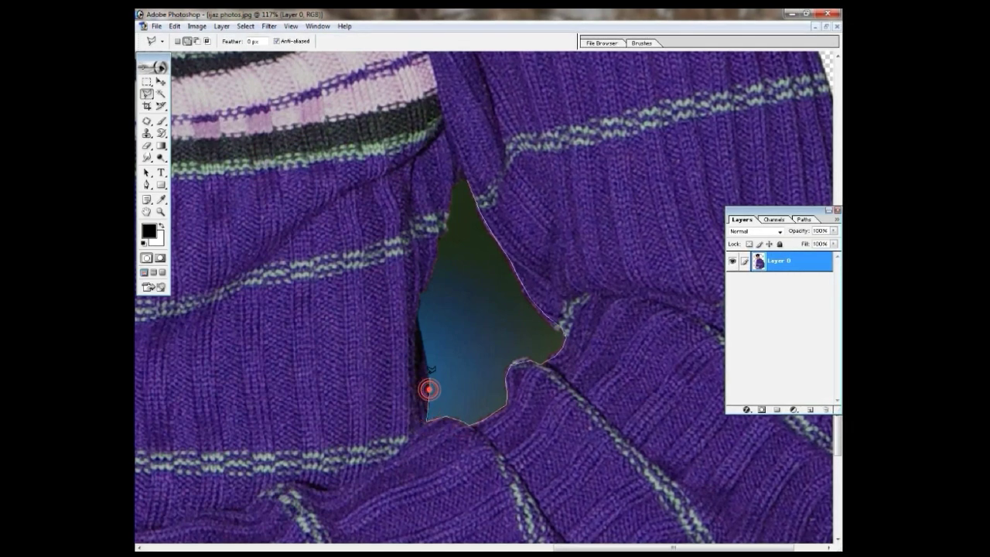
click(426, 357)
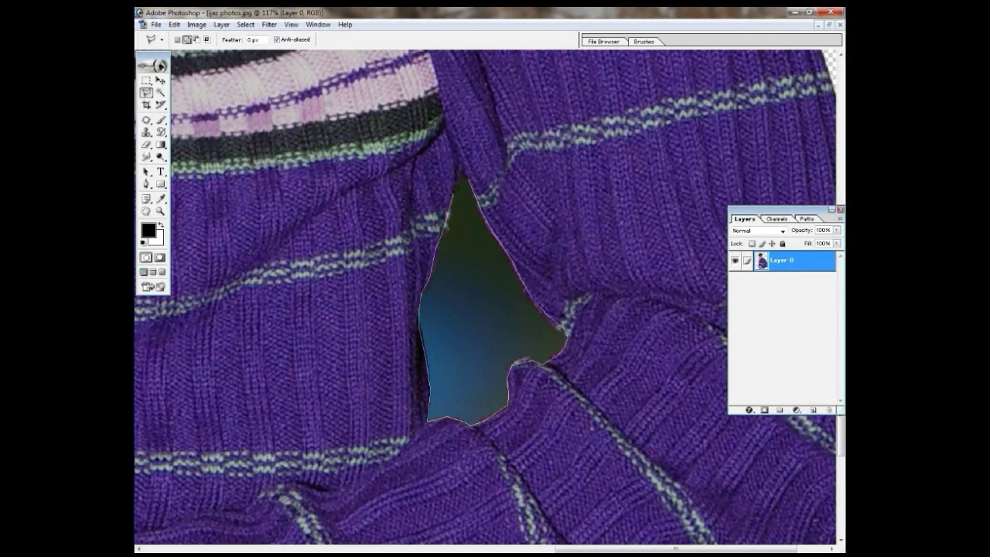
click(454, 190)
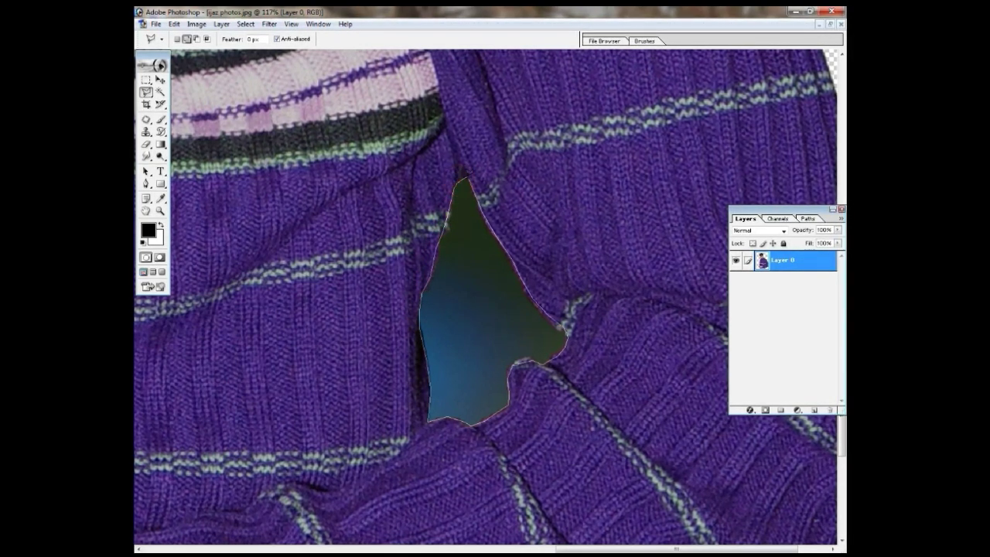
click(464, 172)
click(570, 281)
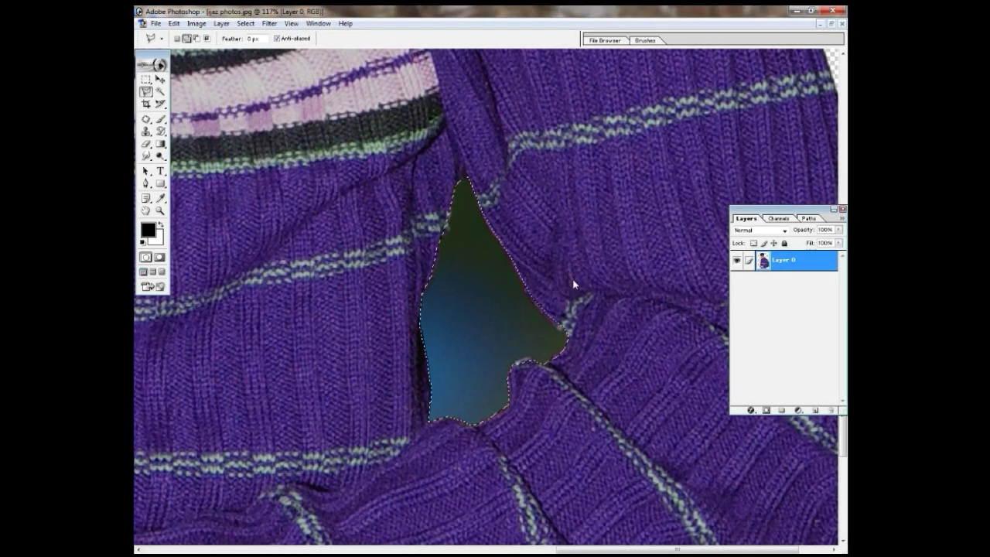
- Feather the gap selection by 1 pixel and delete the background inside it
right_click(574, 285)
click(599, 310)
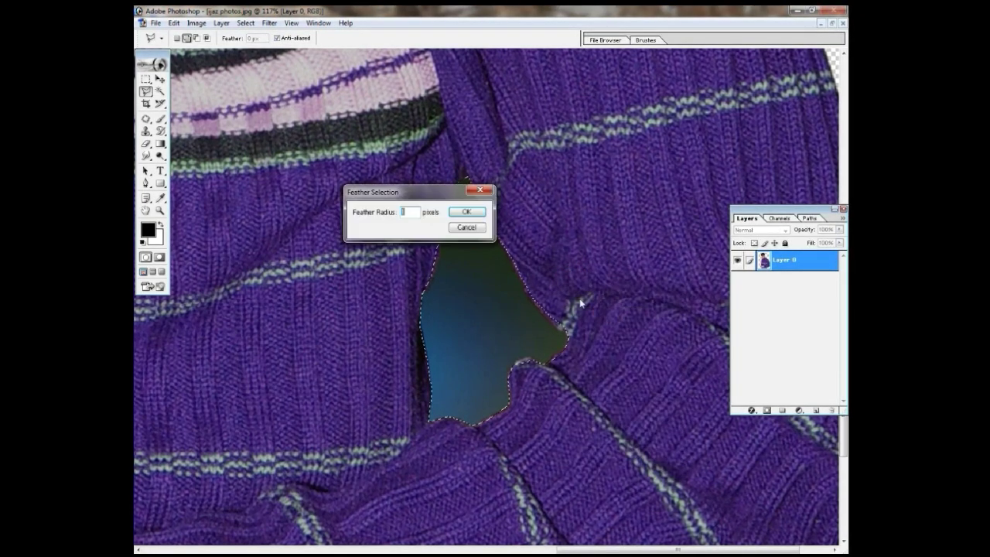
click(470, 213)
key(Delete)
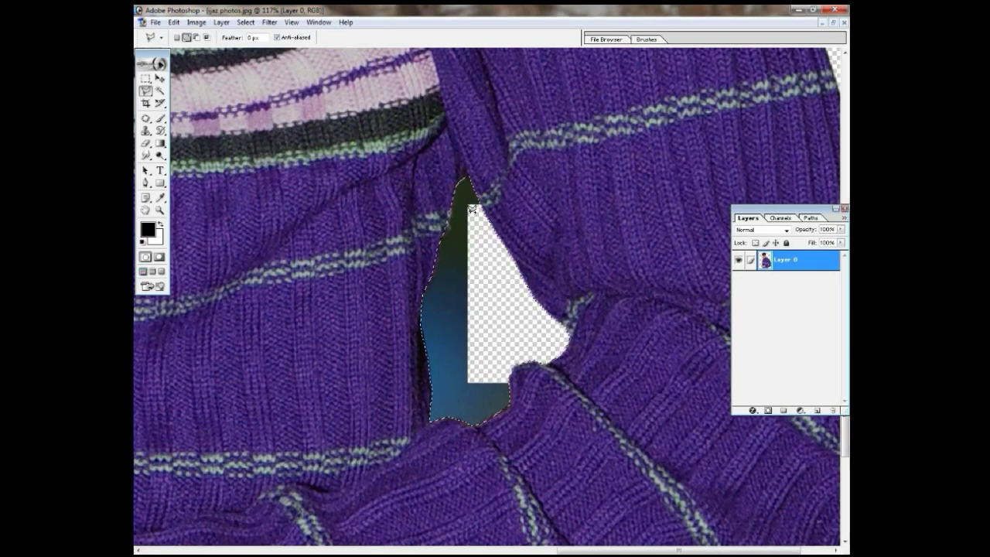
- Deselect the gap and zoom out to view the man's cutout
right_click(470, 207)
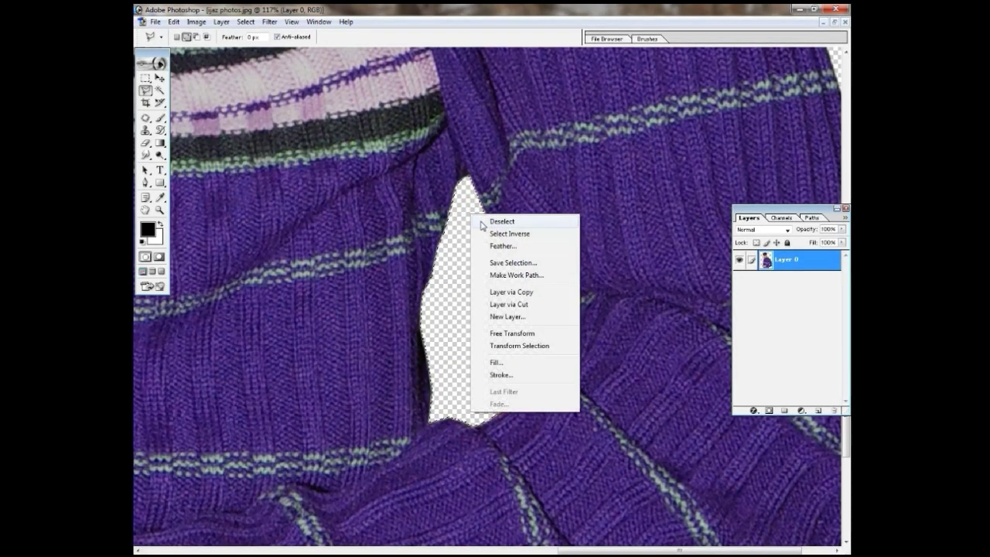
click(475, 218)
key(ctrl+minus)
key(ctrl+minus)
key(ctrl+minus)
key(ctrl+minus)
key(ctrl+minus)
key(ctrl+minus)
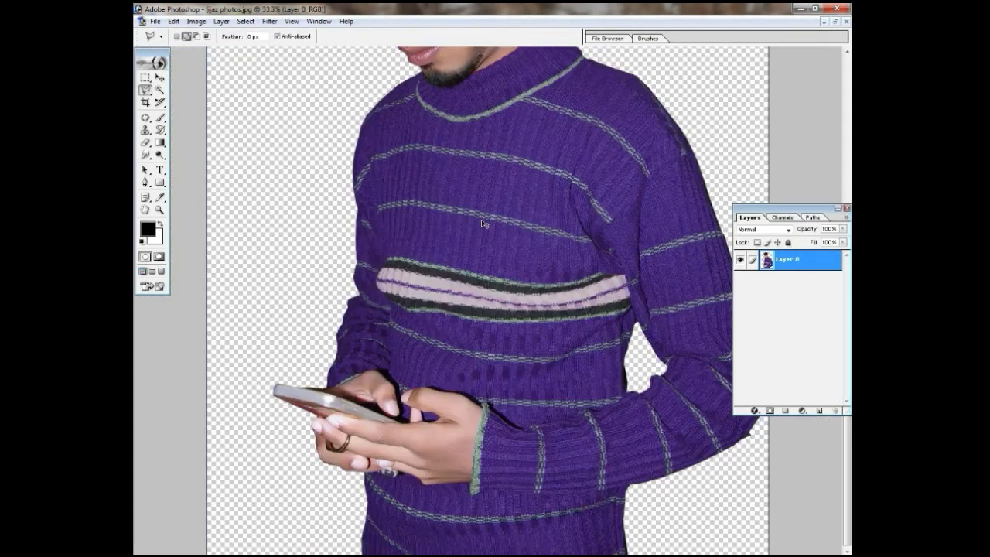